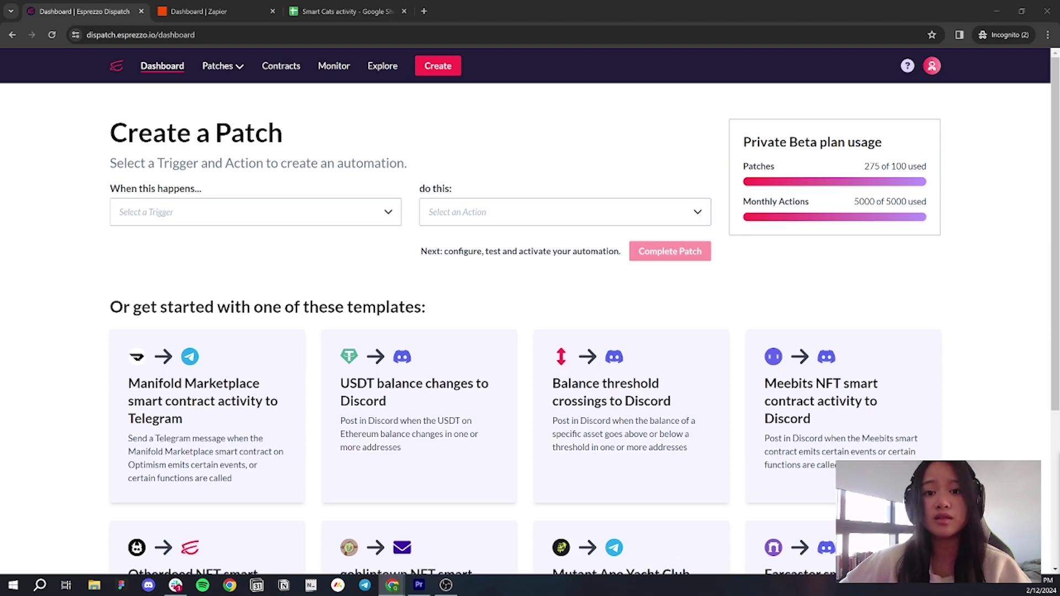
Switch to the Smart Cats activity sheet and enter the row 1 headers Timestamp, Activity name, Transaction hash, Block explorer tx link and Network
click(334, 4)
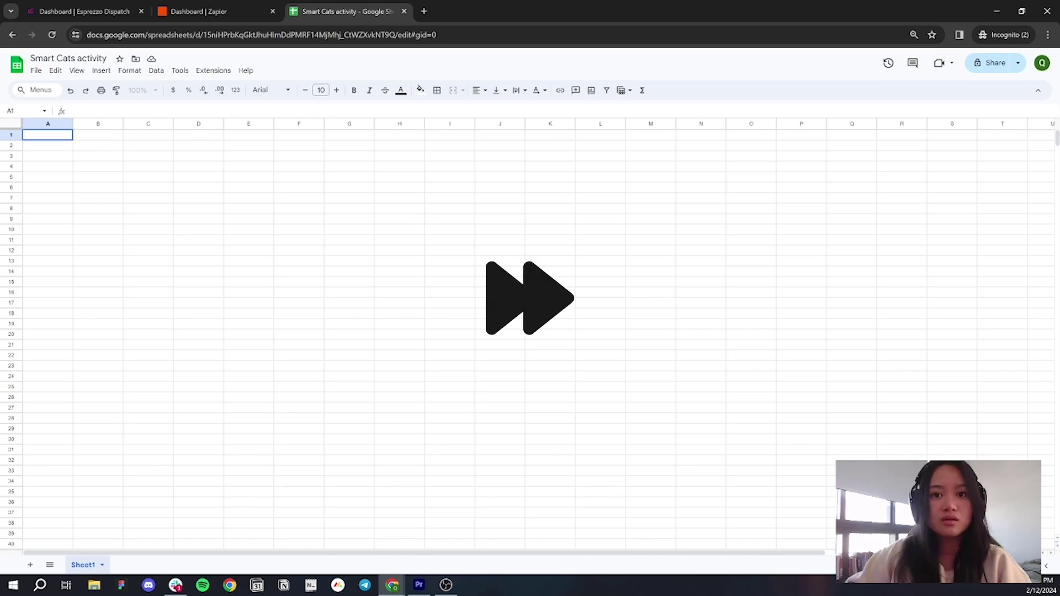
text(Timestamp)
key(Tab)
text(Activity name)
key(Tab)
text(Transaction hash)
key(Tab)
text(Block explore)
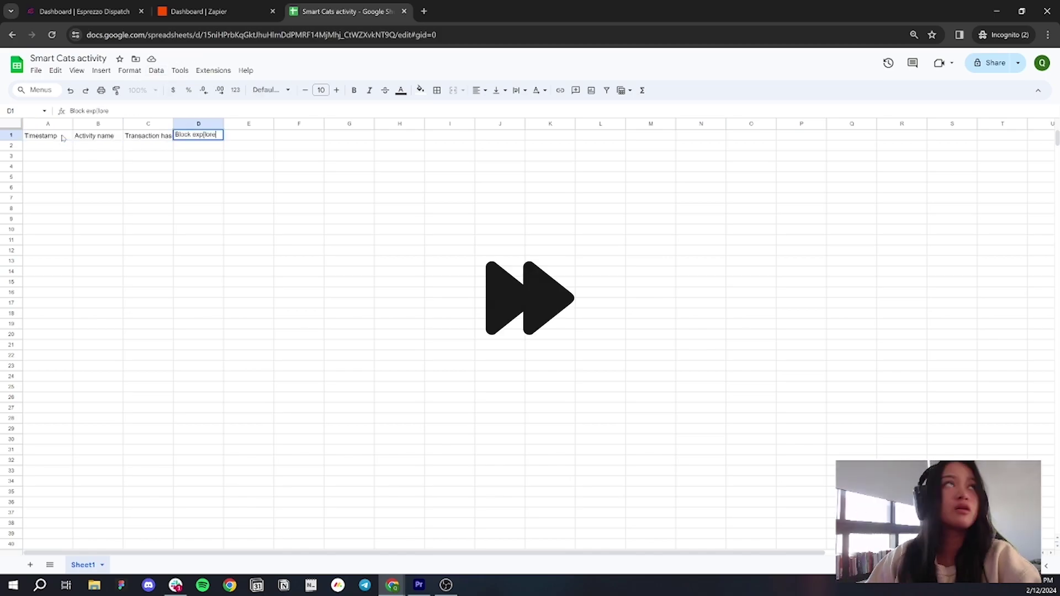
text(r tx)
key(Tab)
text(Network)
Widen columns C to E to fit their headers and freeze the header row
click(249, 218)
drag(173, 123, 286, 123)
click(127, 178)
Format the headers in A1:E1 in bold with a light red fill, and widen column B
drag(44, 135, 320, 135)
click(401, 90)
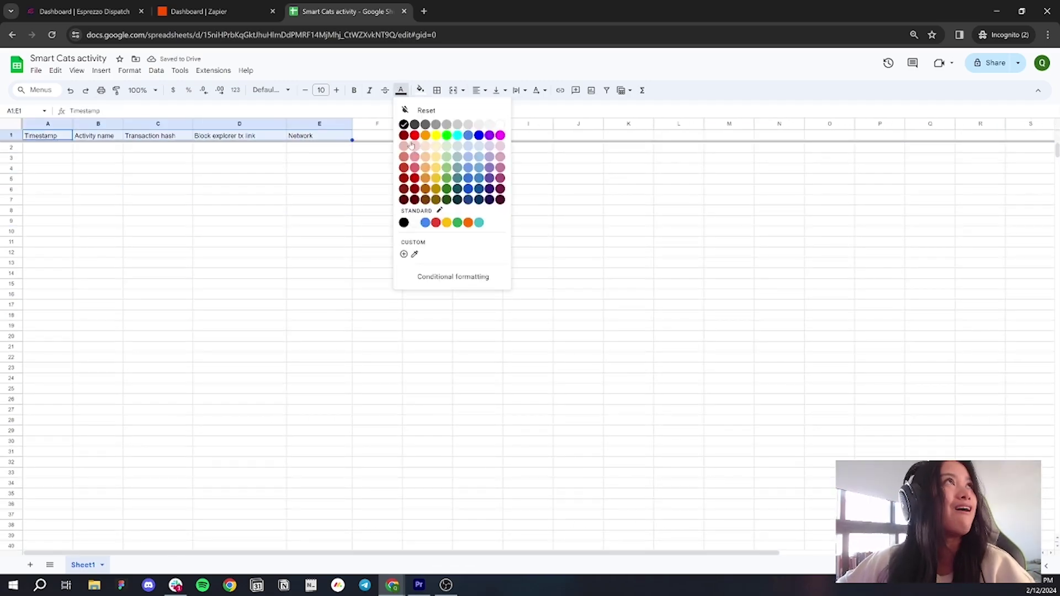
click(415, 146)
click(426, 156)
click(109, 157)
click(178, 200)
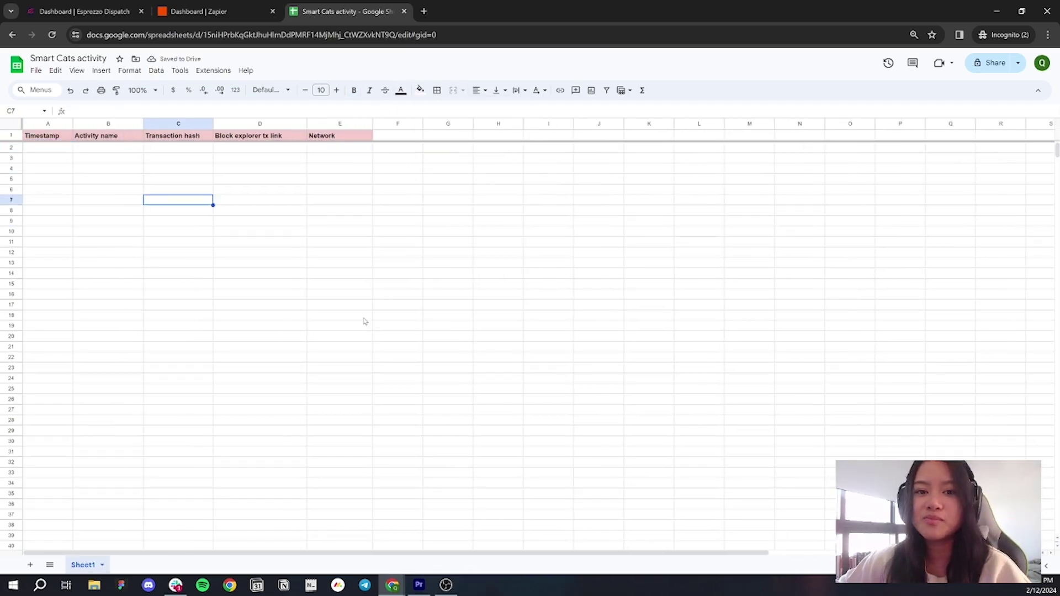
click(397, 158)
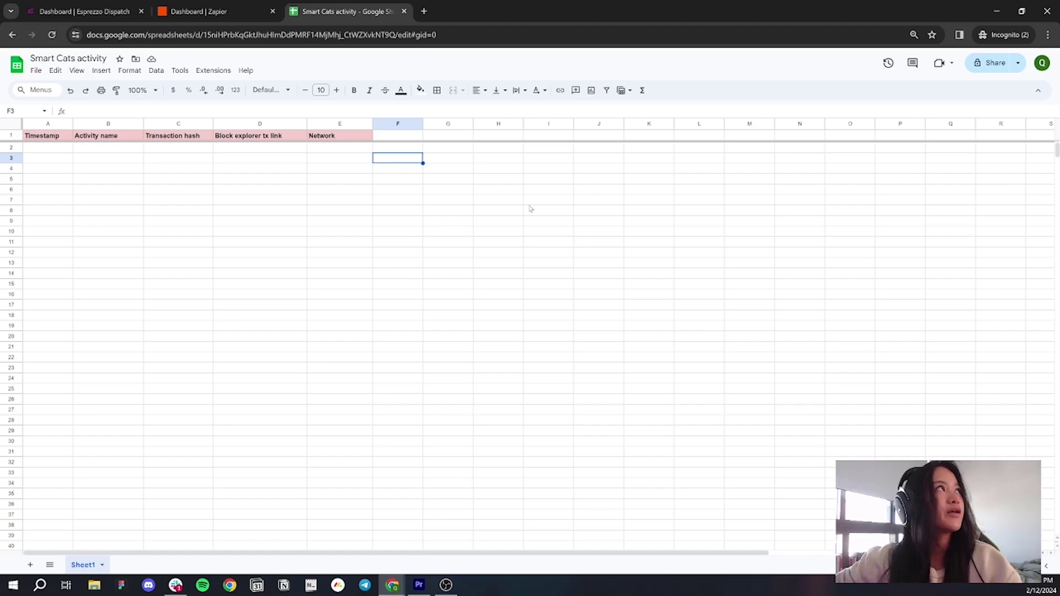
Switch to Esprezzo Dispatch and start a patch with Smart contract activity as the trigger and Webhook as the action
click(83, 11)
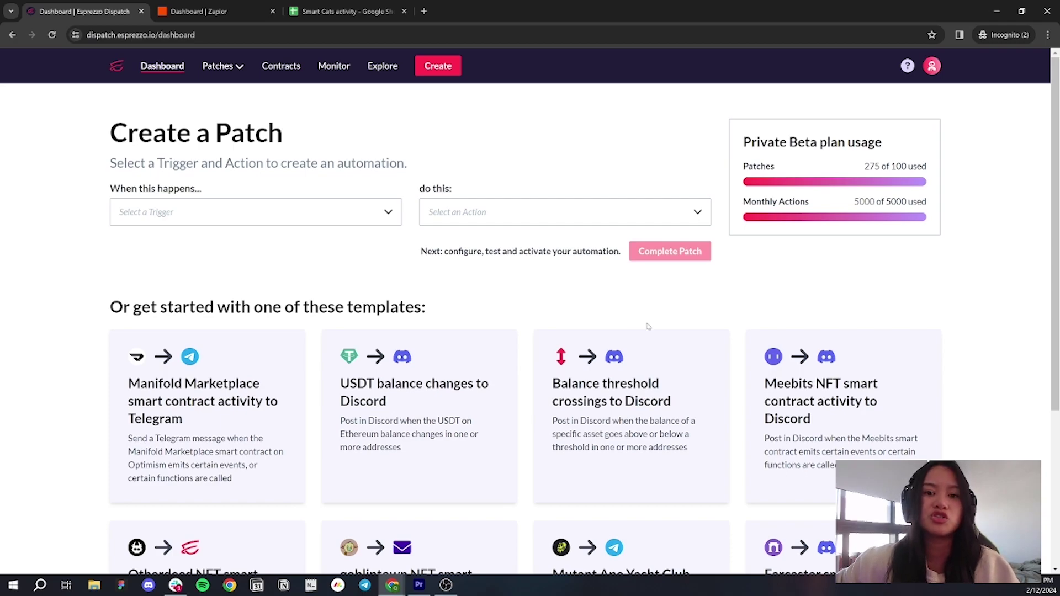
click(388, 212)
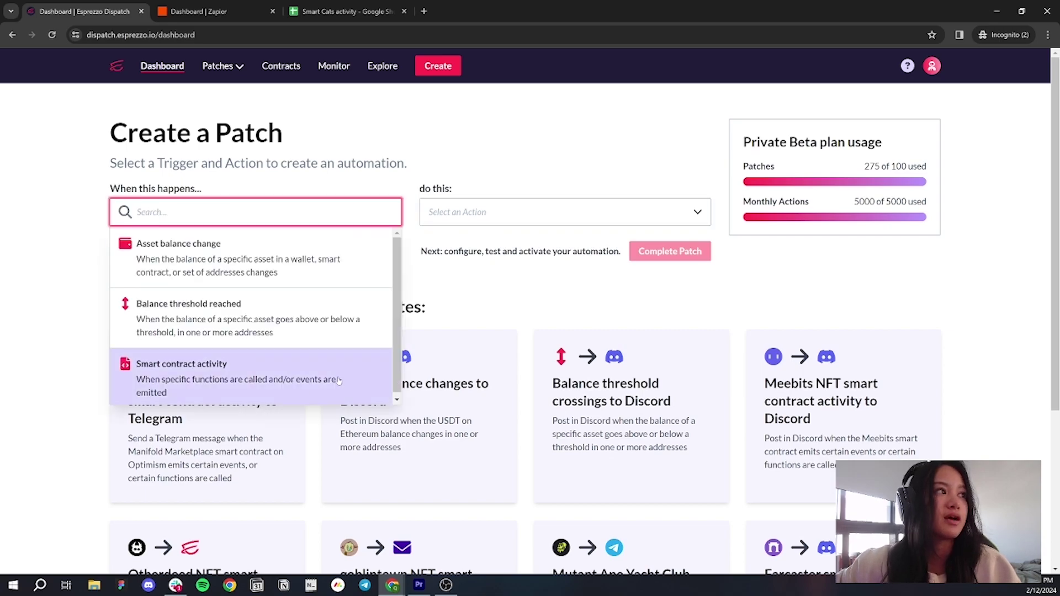
click(273, 380)
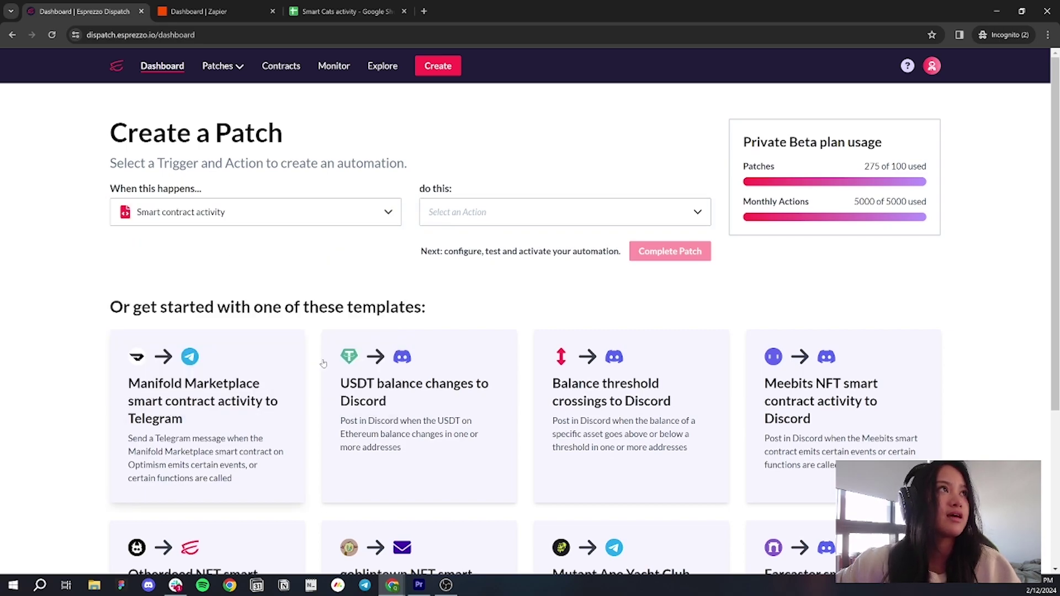
click(500, 216)
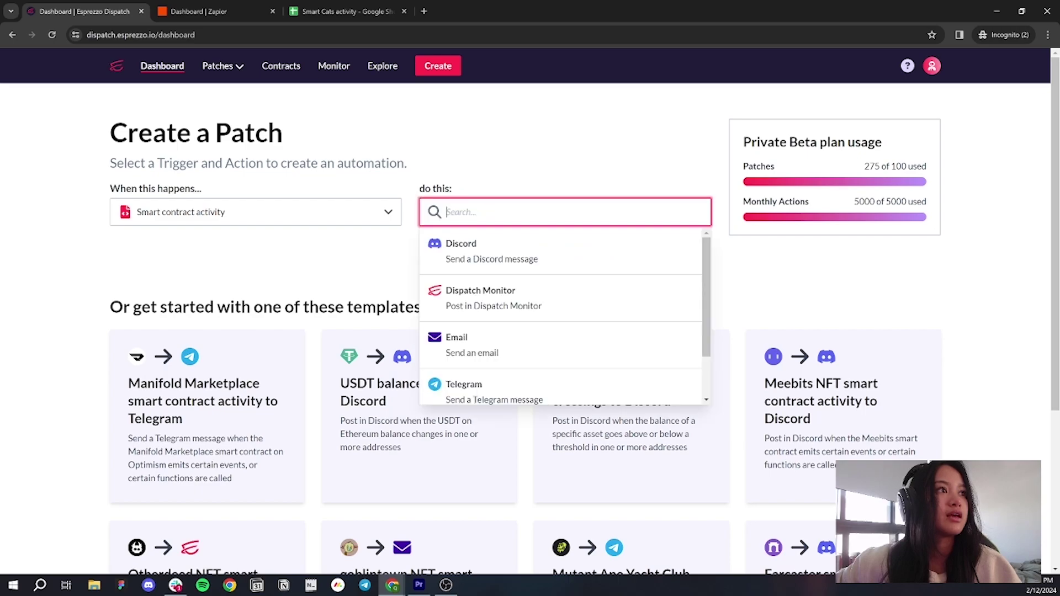
scroll(538, 303, down, 1)
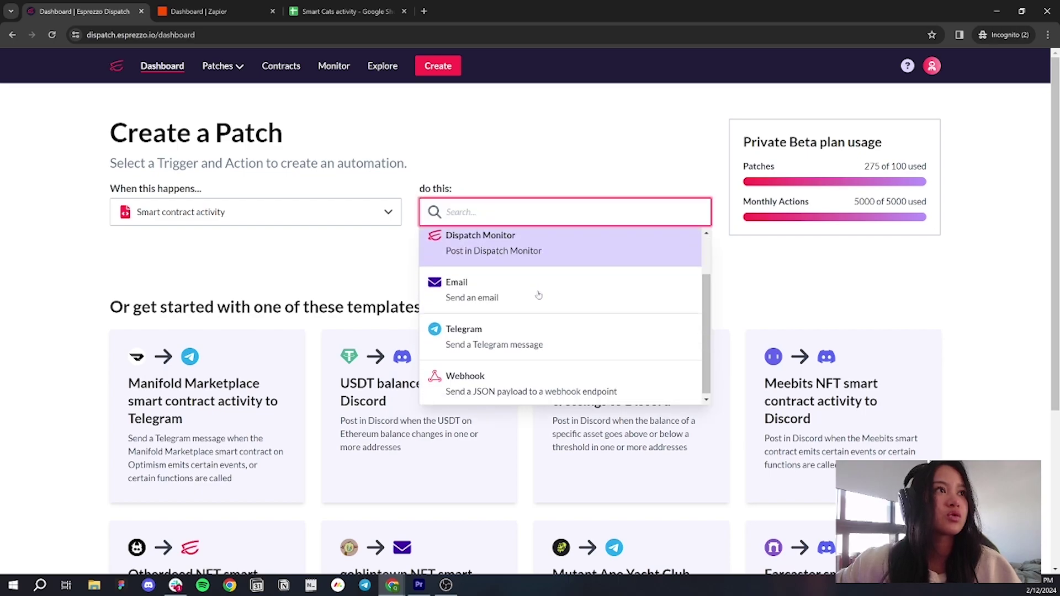
click(567, 379)
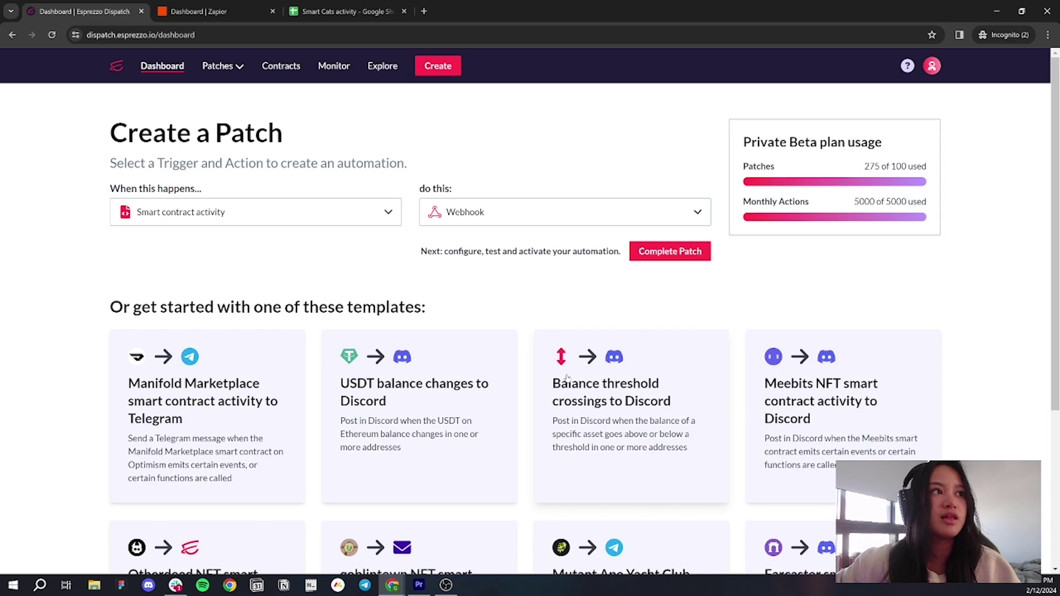
click(669, 252)
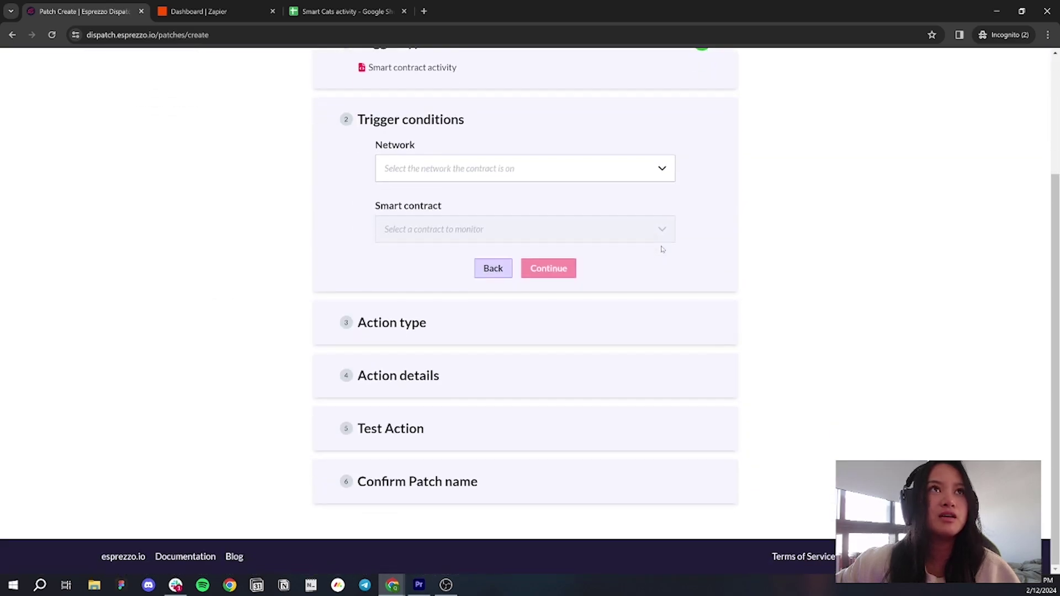
Set the trigger conditions' network to Polygon
scroll(911, 270, up, 3)
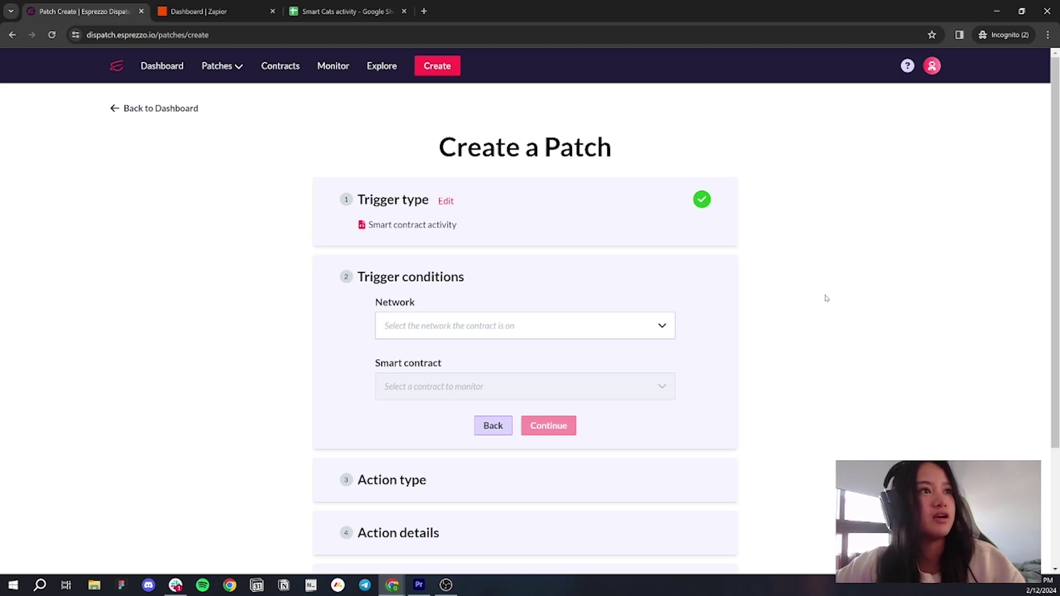
click(649, 326)
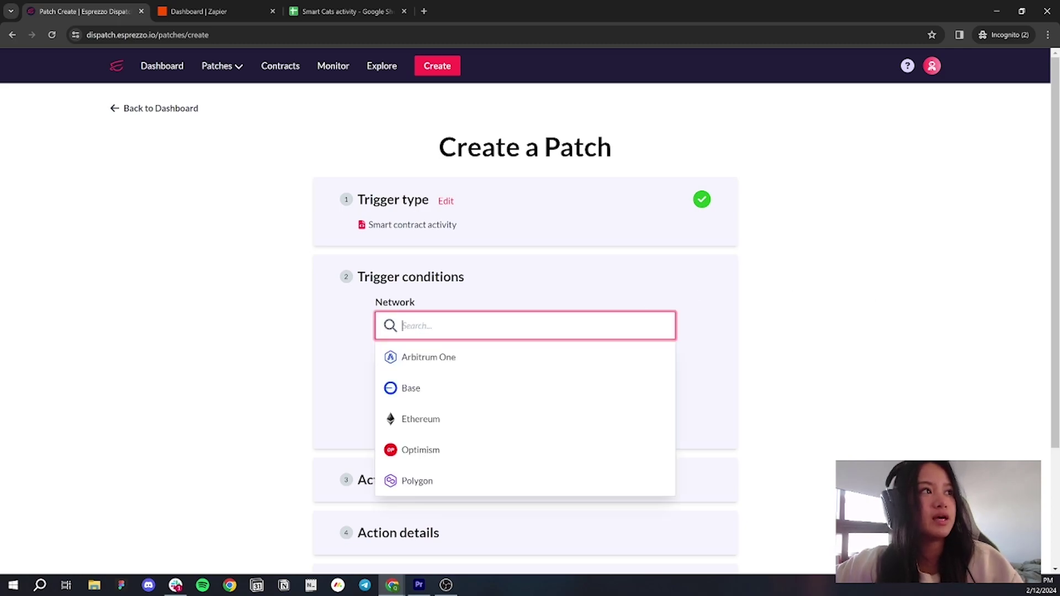
click(583, 480)
scroll(689, 370, down, 1)
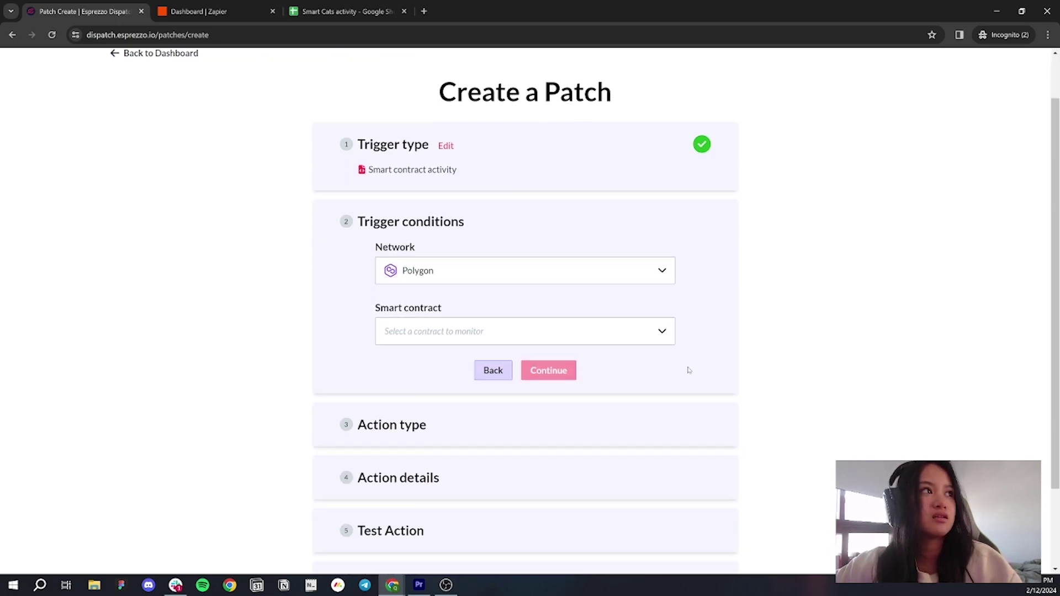
Add a Polygon smart contract with address 0x7573933eB12Fa15D5557b74fDafF845B3BaF0ba2 and nickname Smart Cats NFT as the contract to monitor
scroll(688, 370, down, 1)
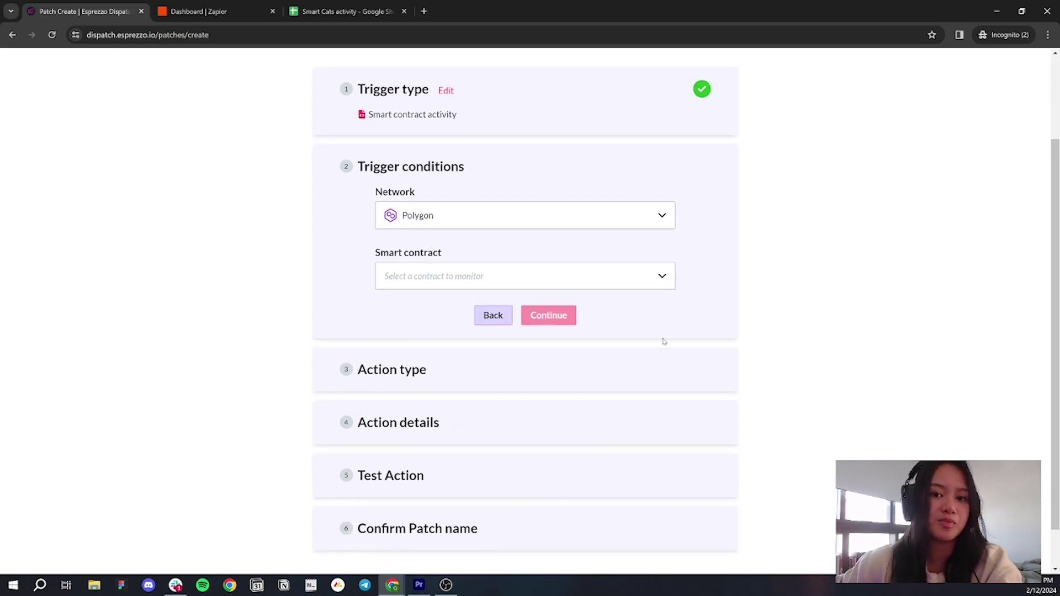
click(661, 280)
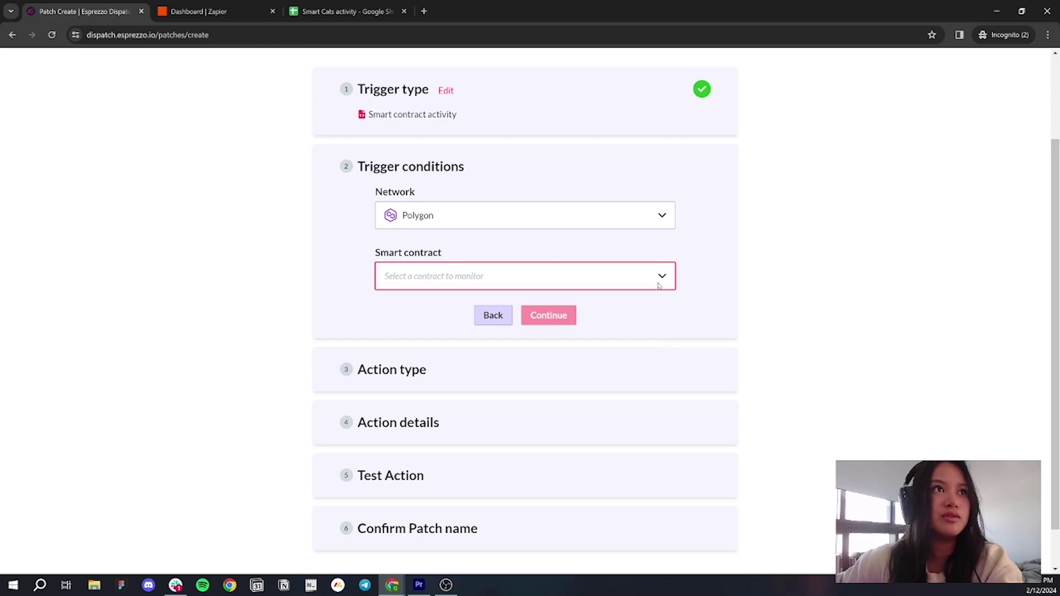
click(661, 279)
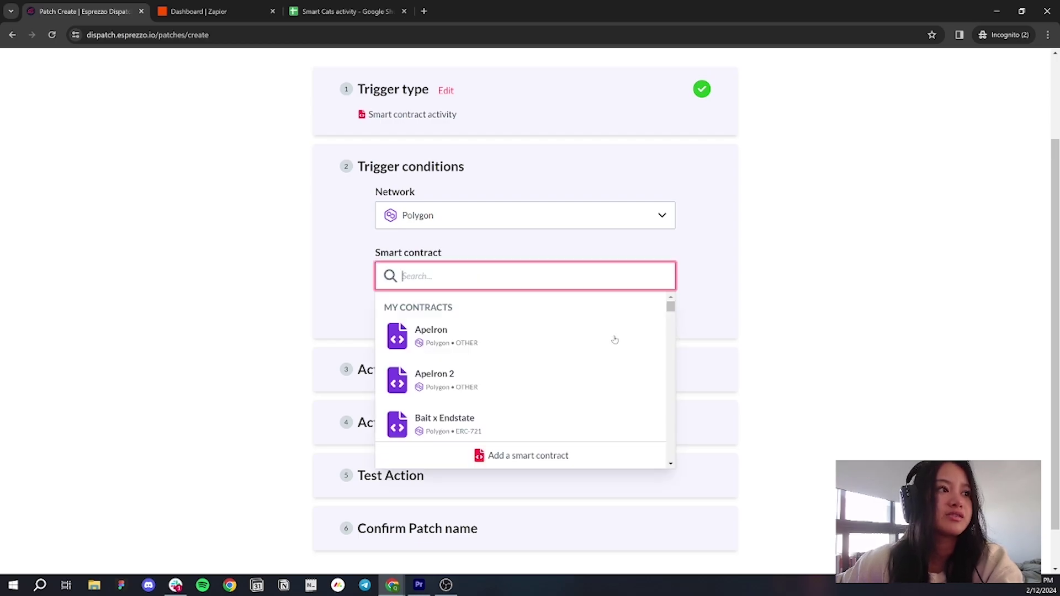
click(504, 456)
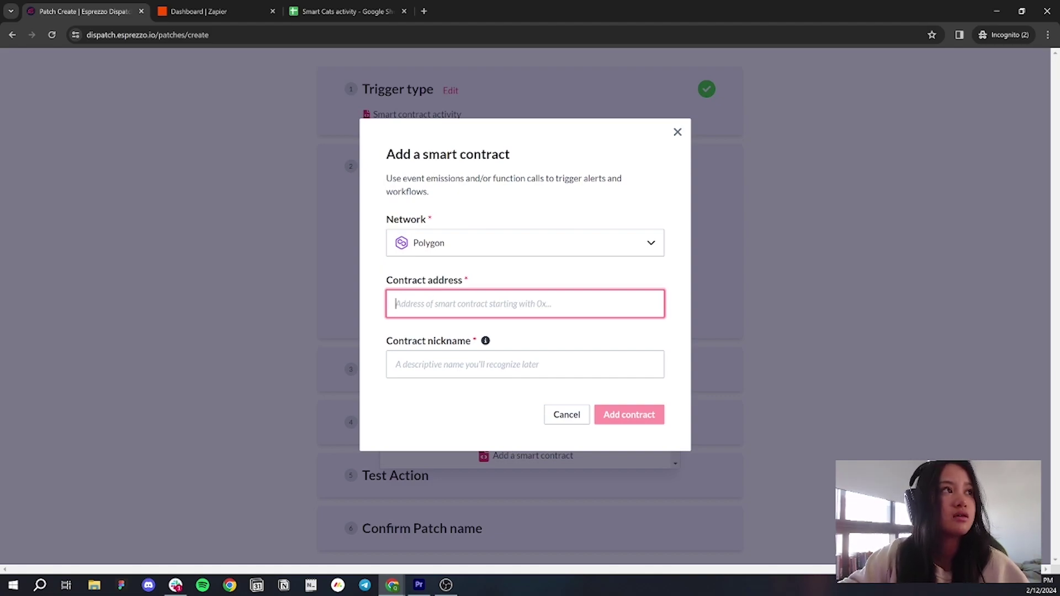
key(ctrl+v)
click(524, 364)
text(Smart Cats NFT)
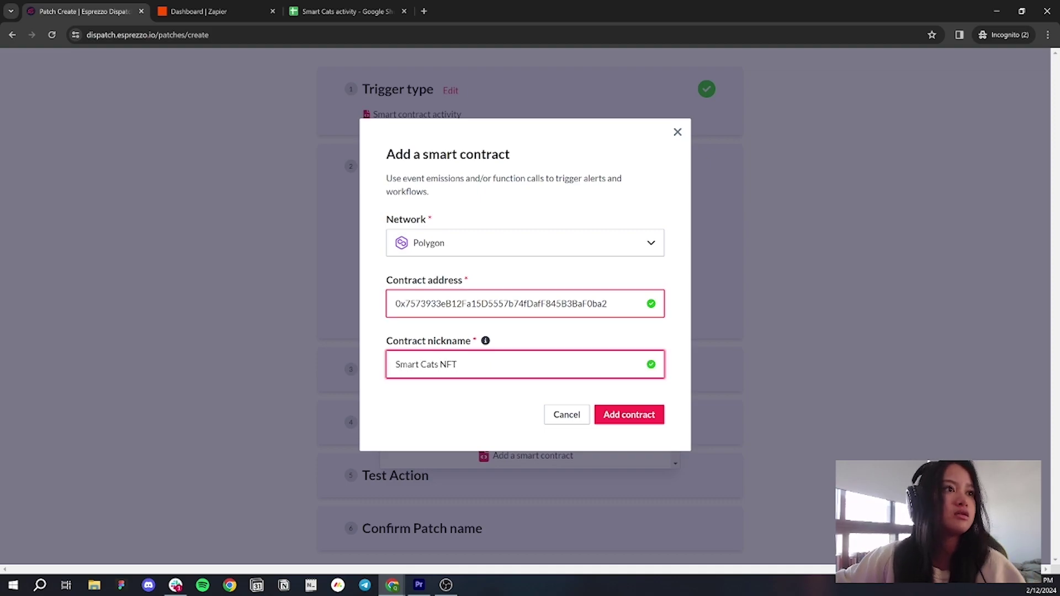
click(617, 413)
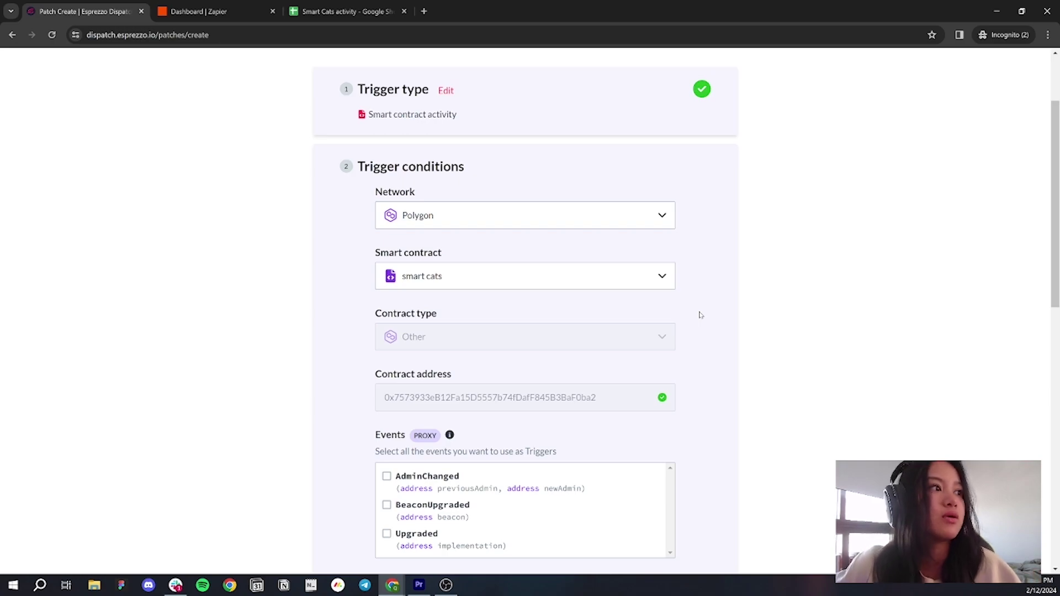
Select the functions acceptPlayDate, cleanCat, feedCat, inviteCatForPlaying and levelUp as triggers and complete the trigger conditions
scroll(700, 314, down, 3)
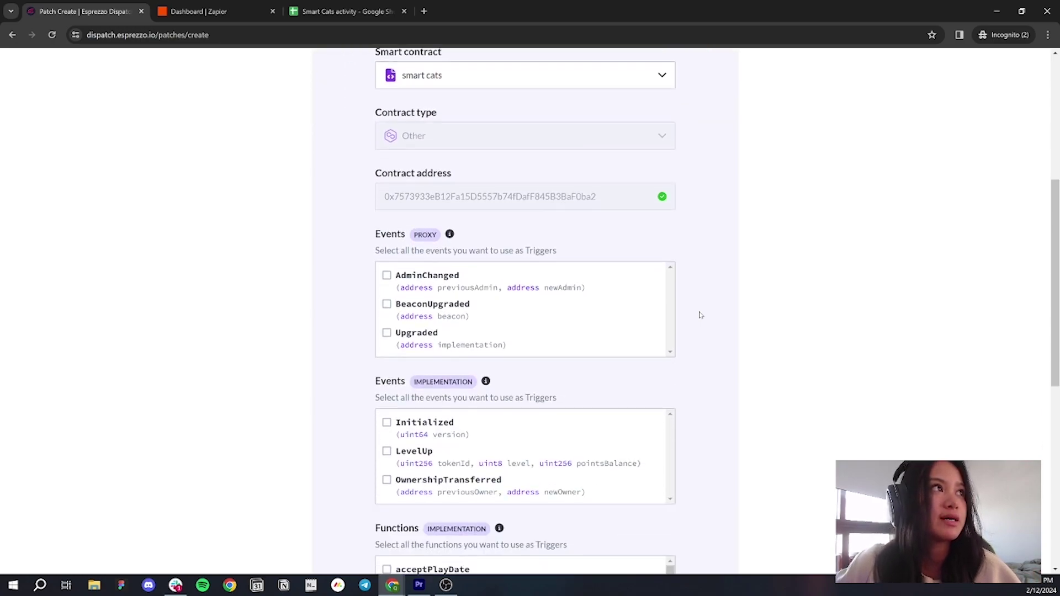
scroll(700, 314, down, 1)
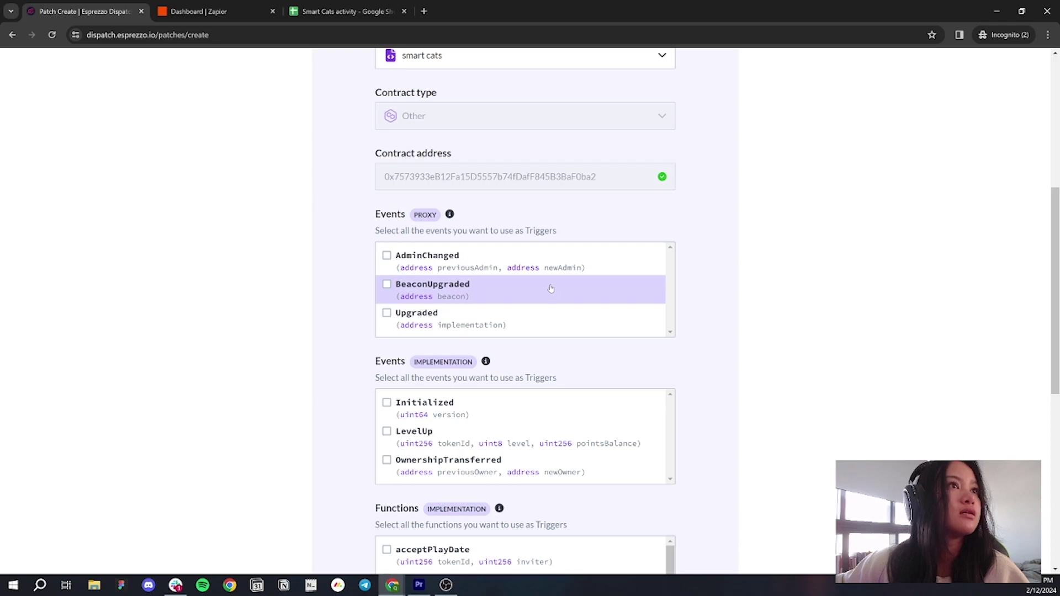
scroll(551, 288, down, 4)
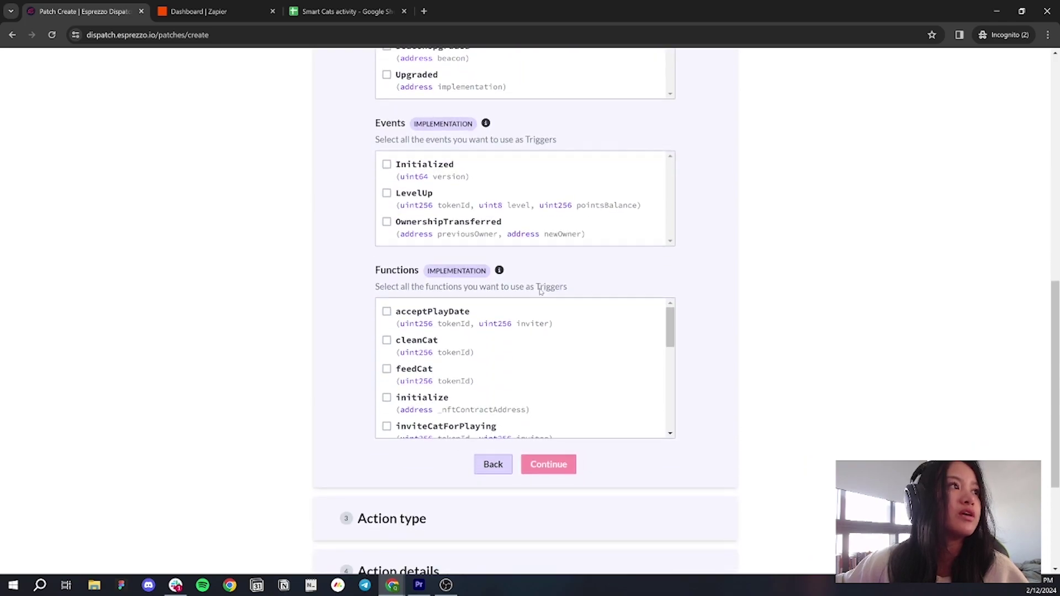
scroll(539, 292, down, 1)
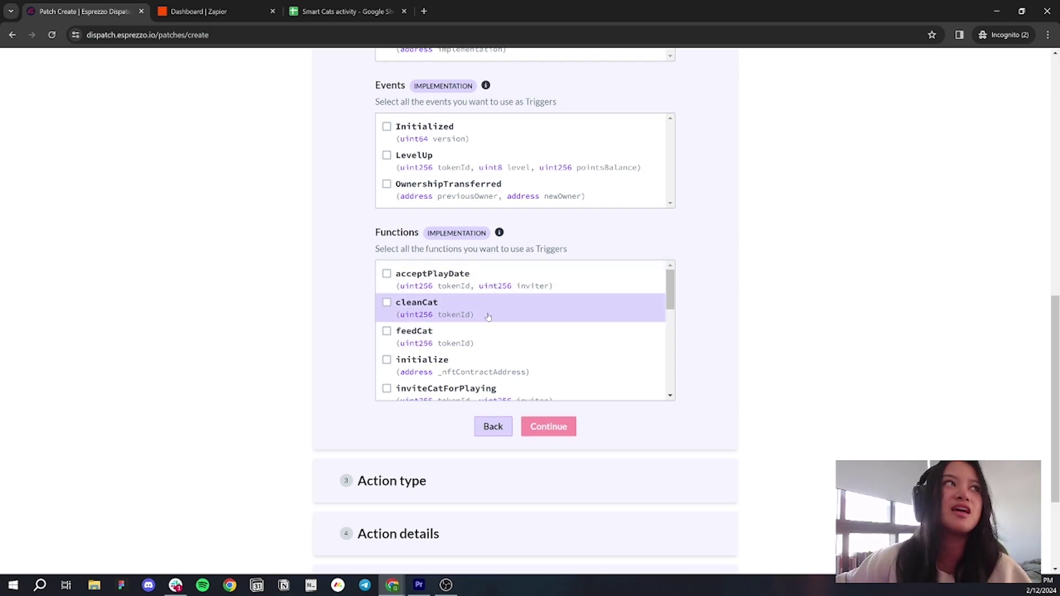
scroll(484, 337, down, 1)
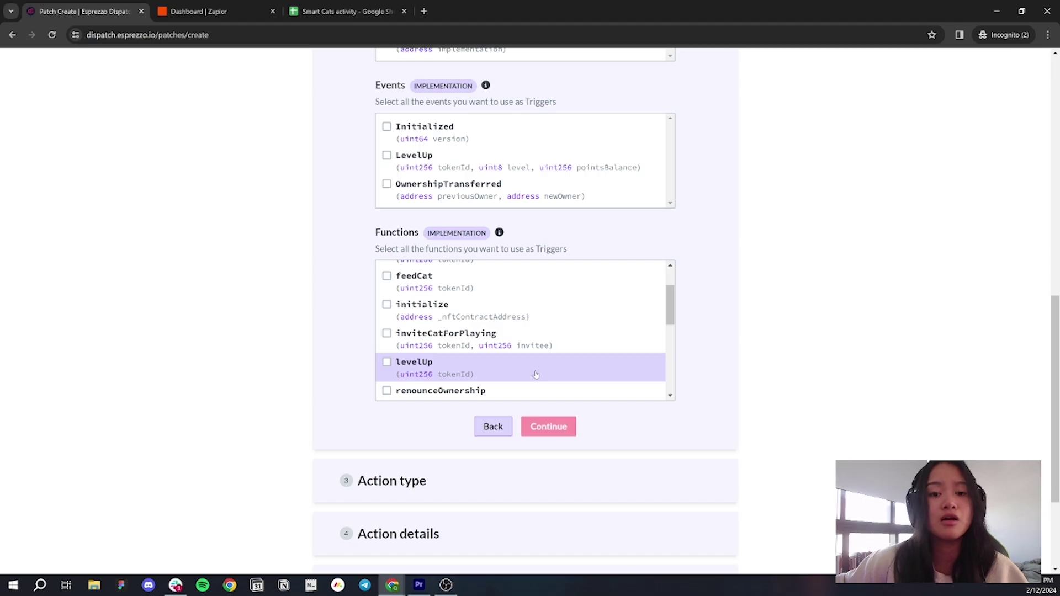
scroll(535, 376, down, 1)
scroll(743, 406, up, 1)
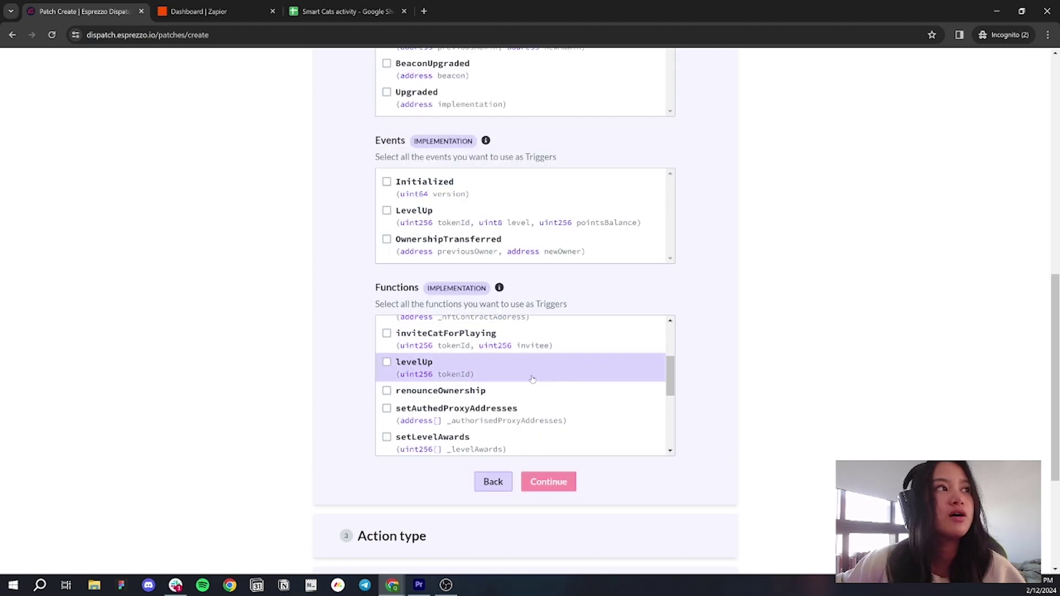
scroll(527, 376, up, 2)
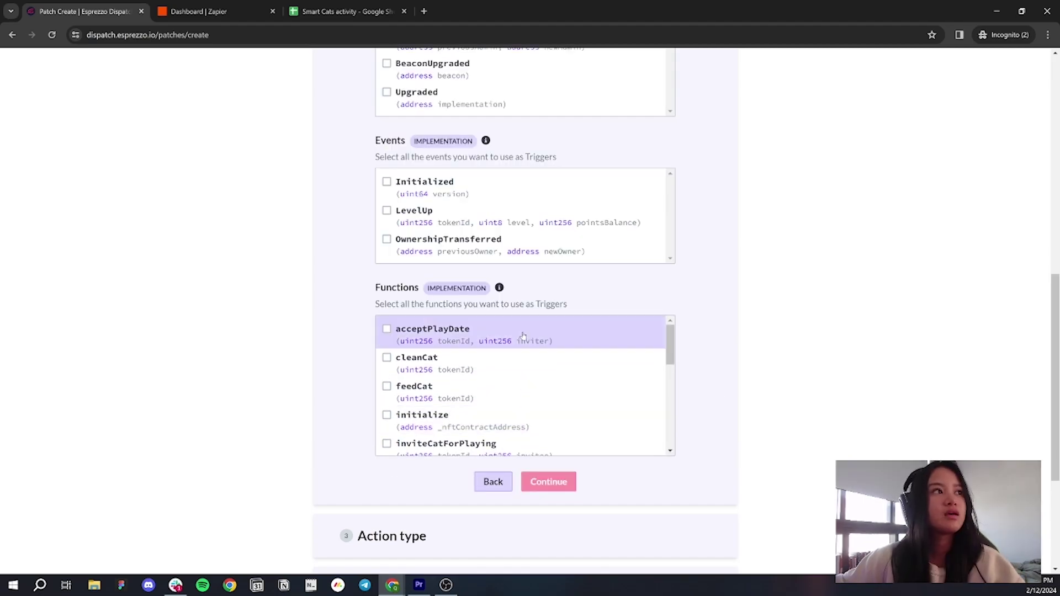
click(523, 336)
click(543, 358)
click(550, 391)
scroll(551, 391, down, 1)
click(521, 389)
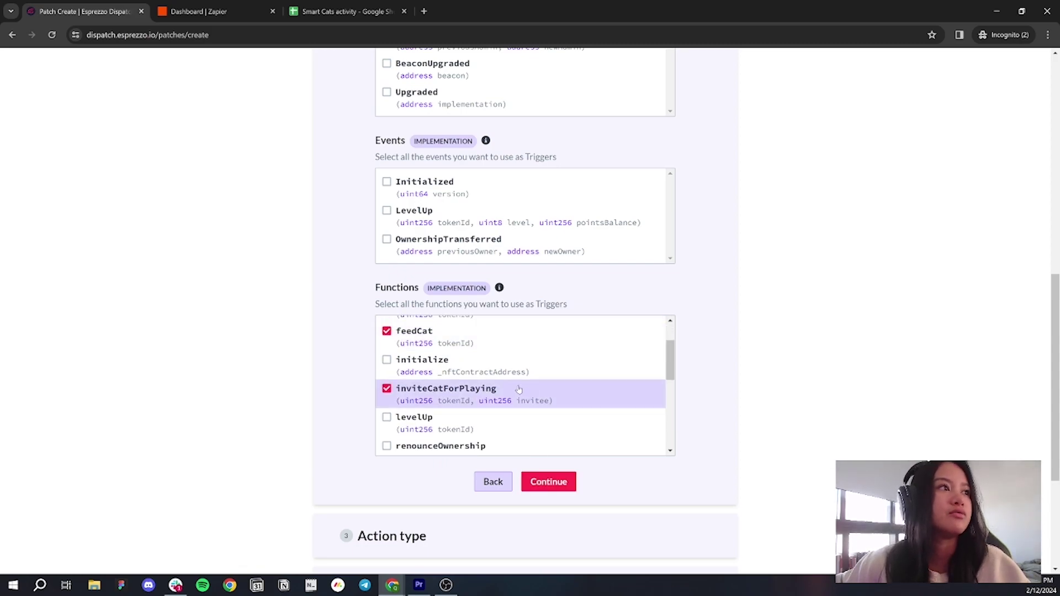
click(533, 416)
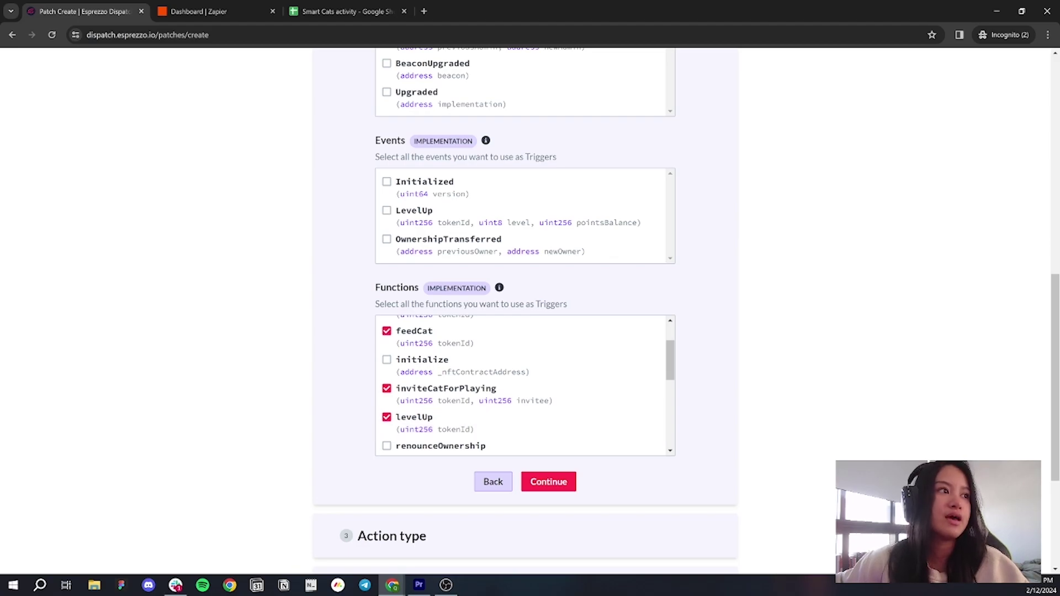
click(540, 483)
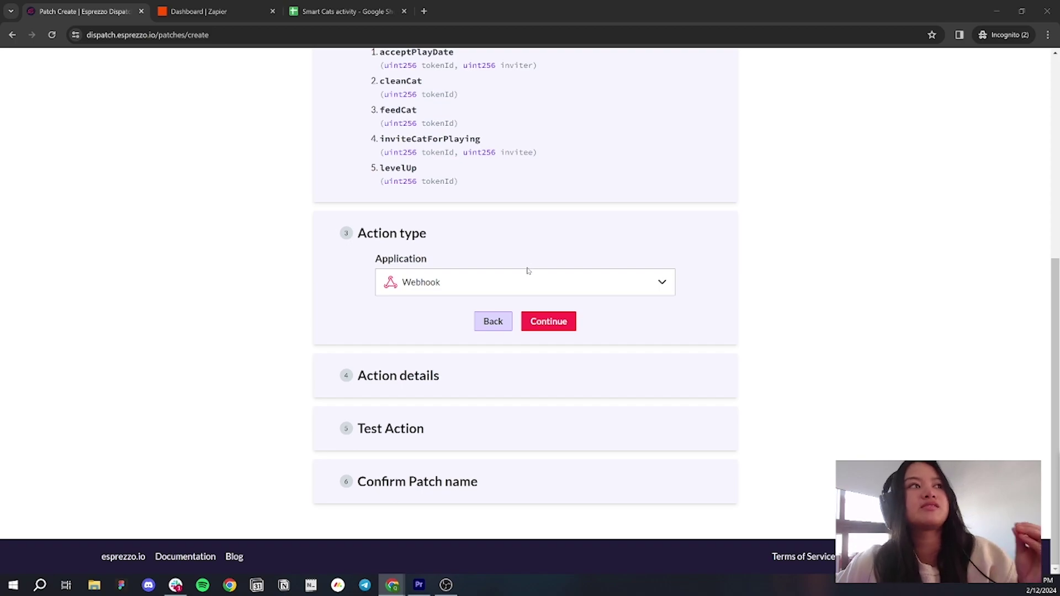
Choose Webhook as the action application and proceed to the action details
click(563, 285)
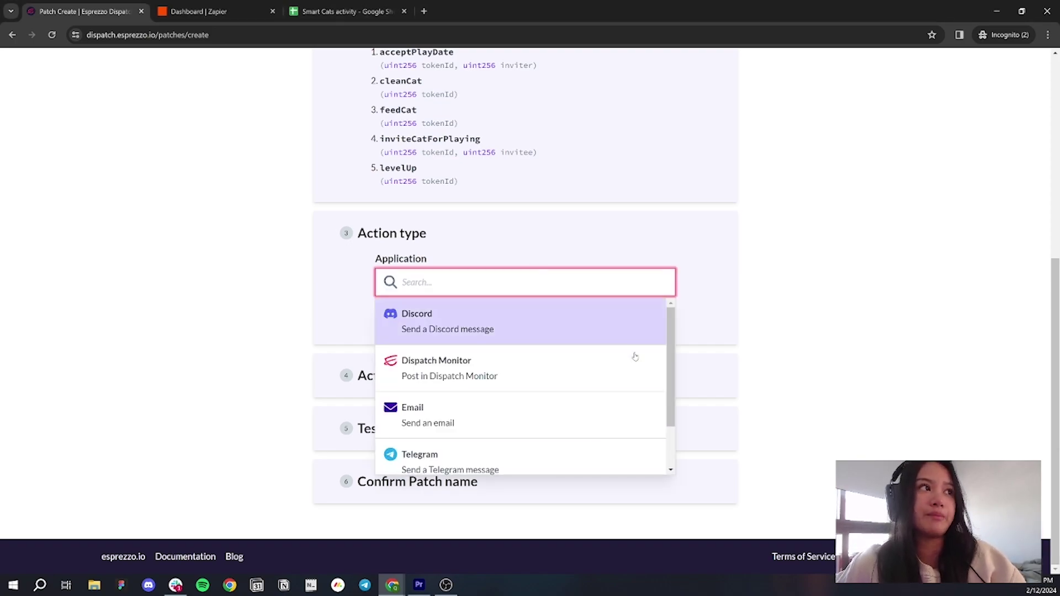
scroll(577, 442, down, 2)
click(577, 452)
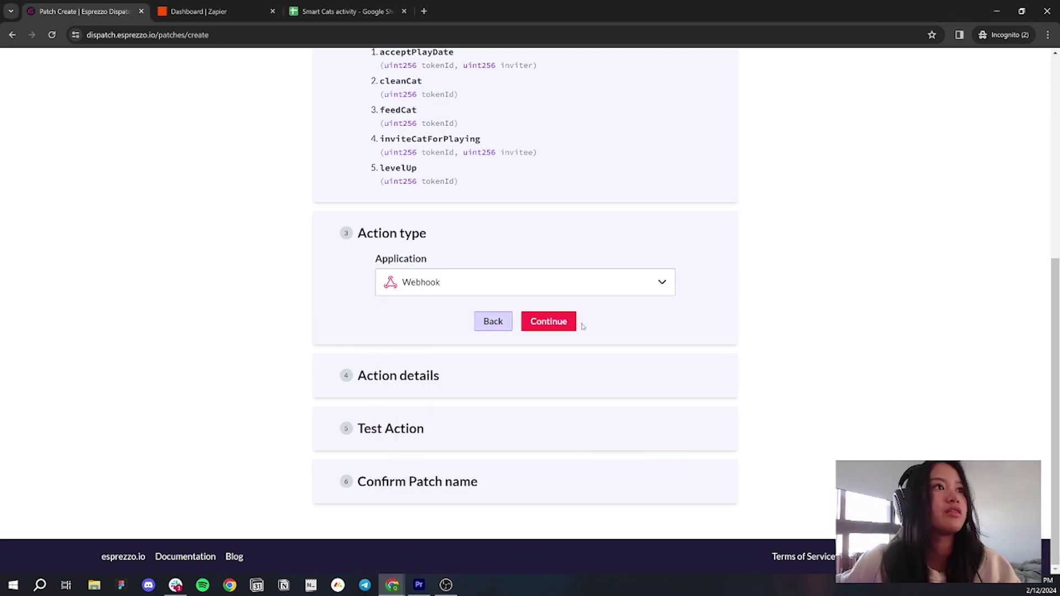
click(573, 329)
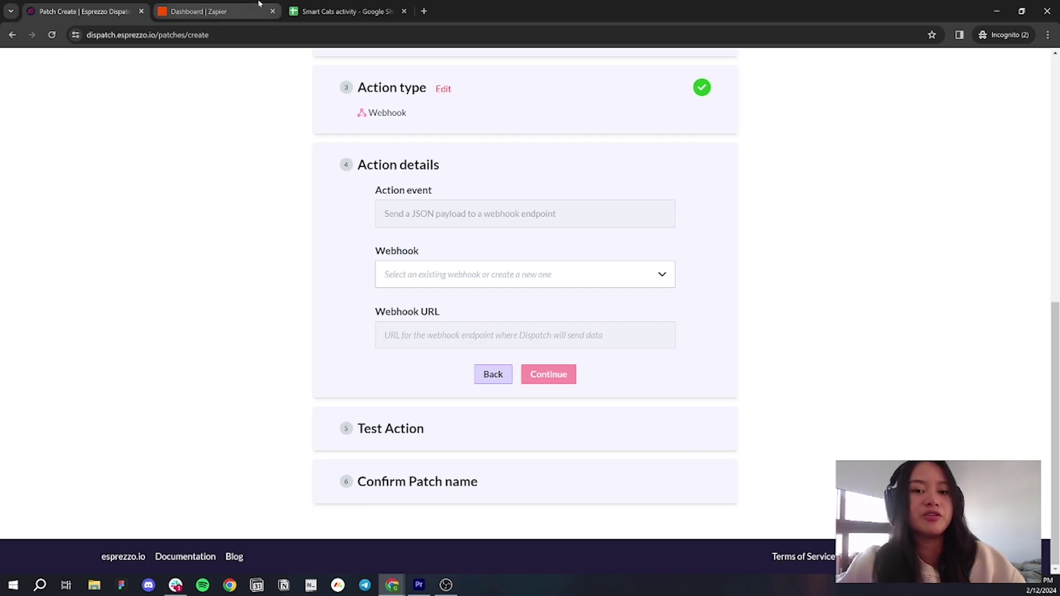
Switch to Zapier, generate a new Zap from the description "Webhooks to Google Sheets" and accept the suggested workflow
click(204, 8)
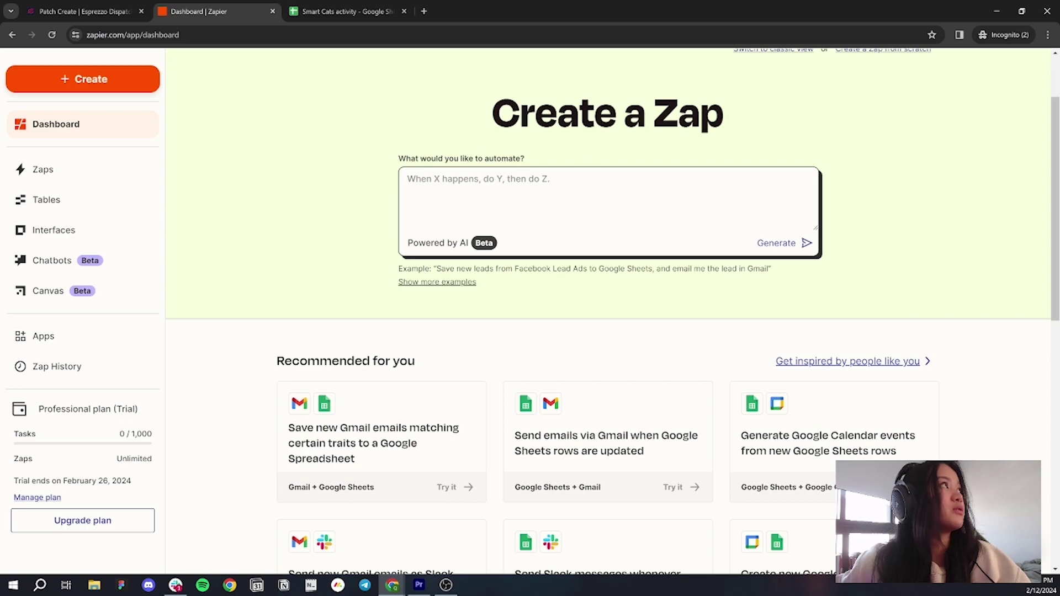
click(96, 78)
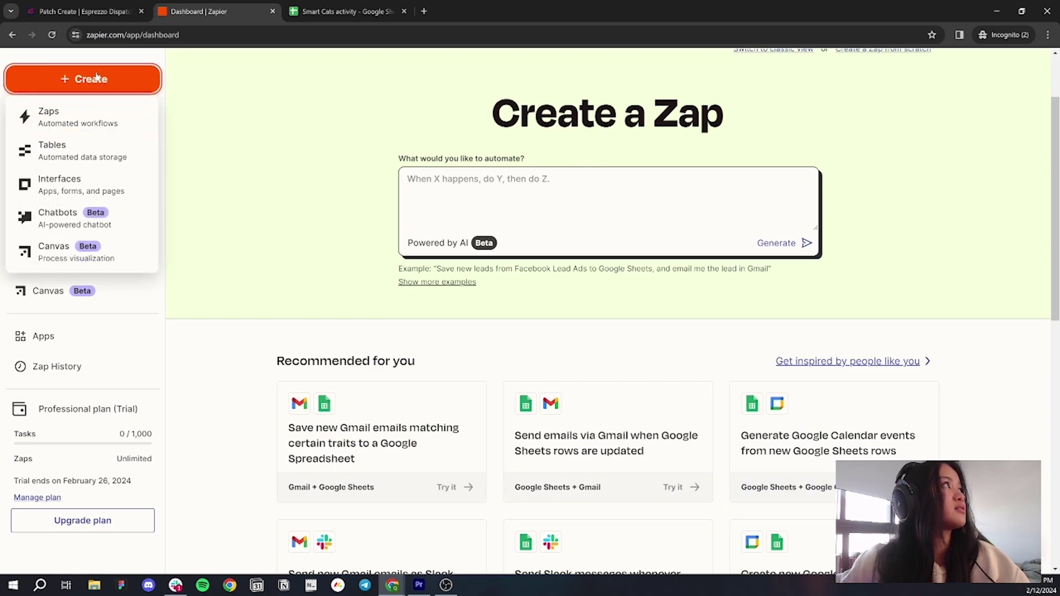
click(89, 129)
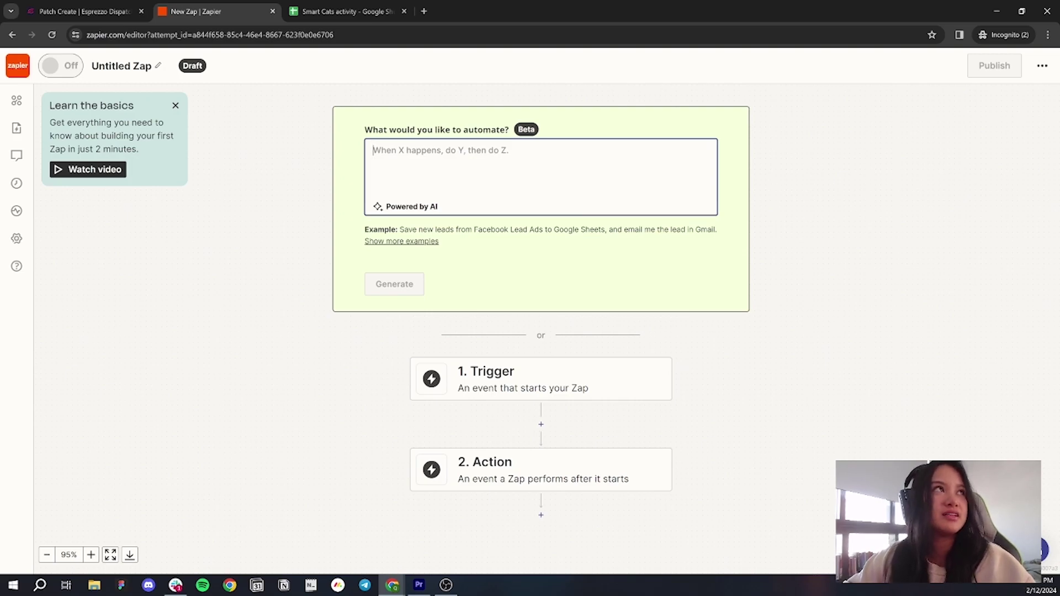
text(Webhooks to)
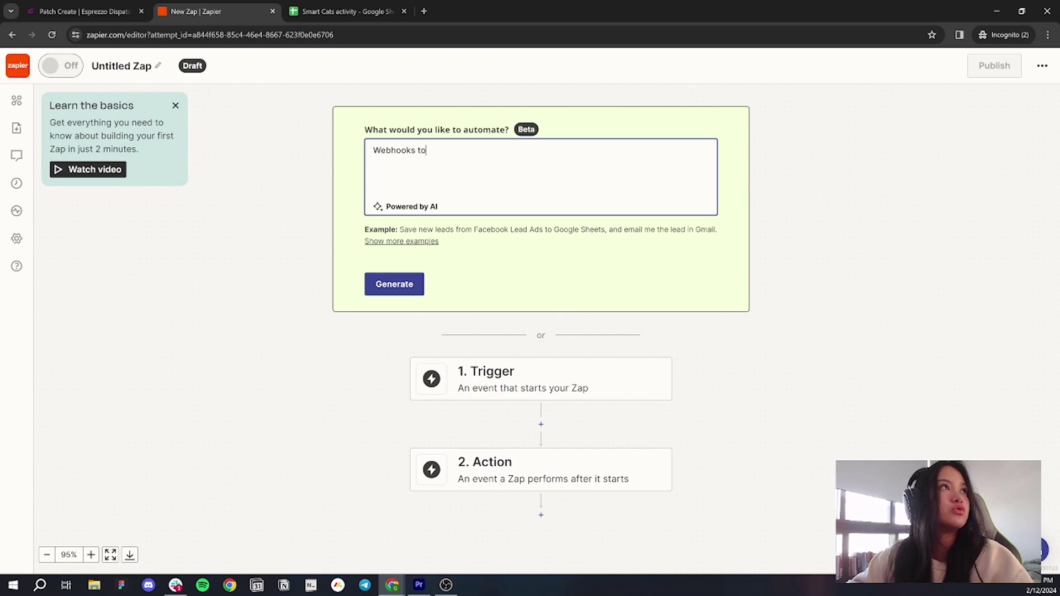
text( Google Sheets)
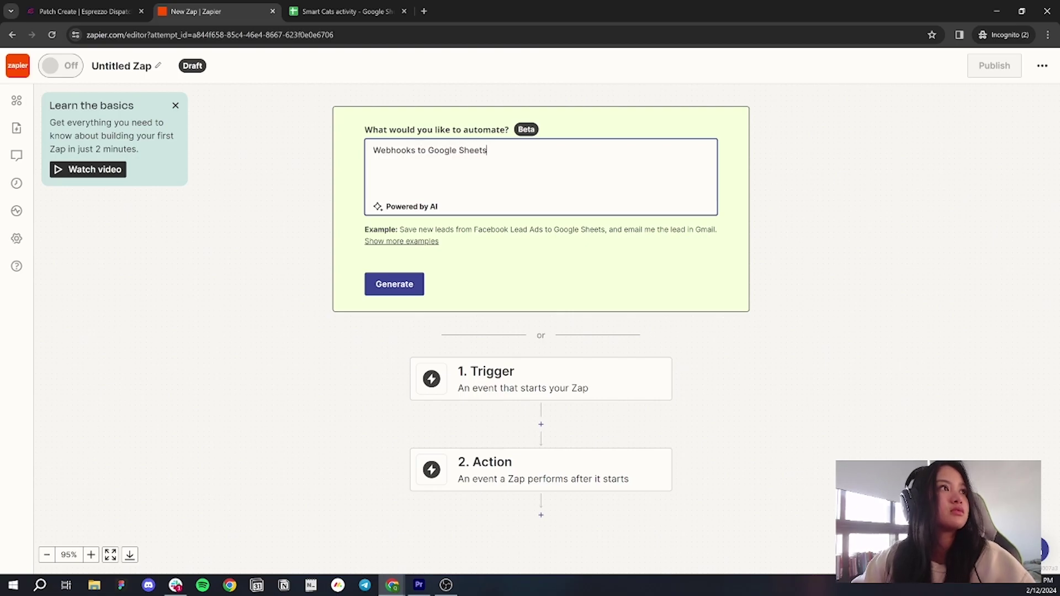
key(Return)
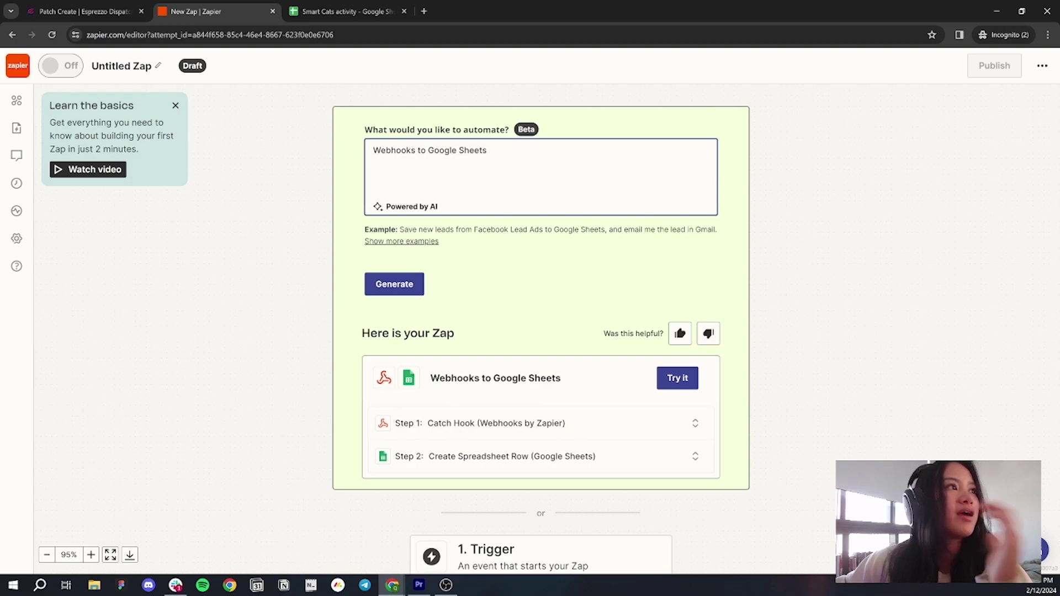
scroll(757, 325, down, 1)
click(678, 350)
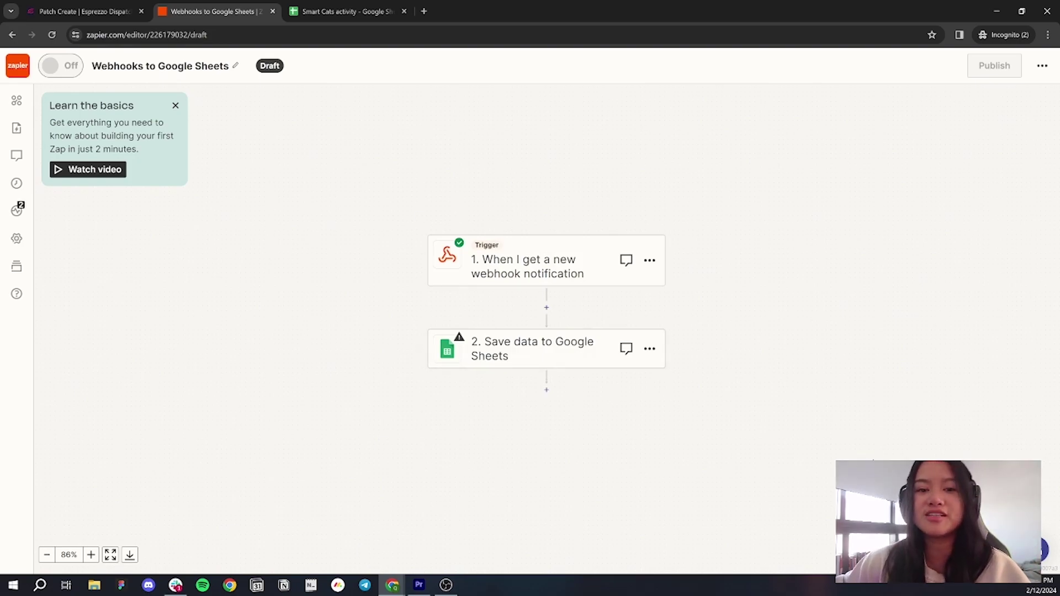
Copy the webhook URL from the Zap's webhook notification trigger and return to Dispatch
click(541, 262)
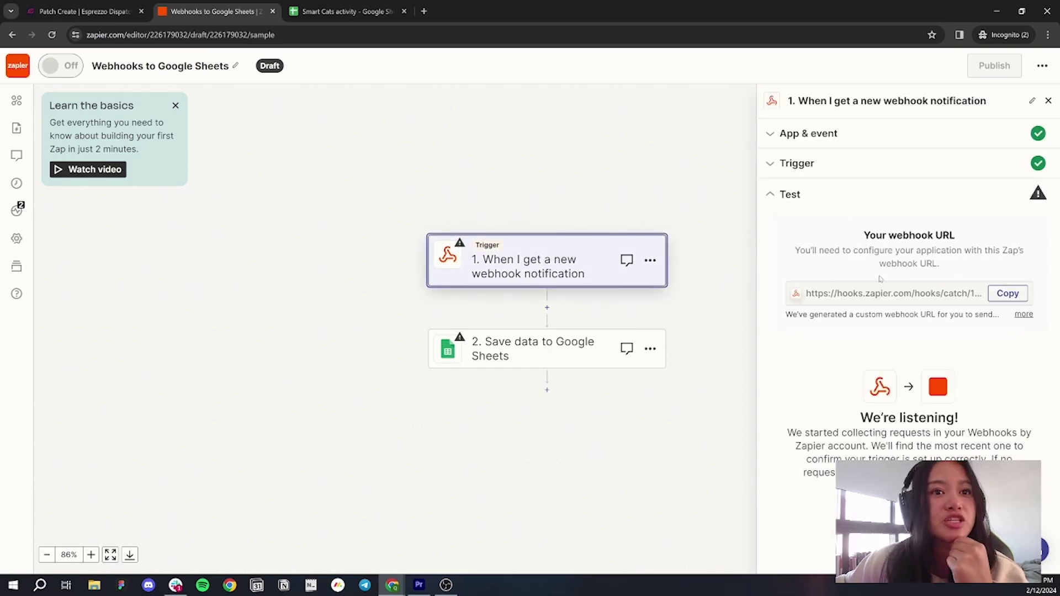
click(1001, 295)
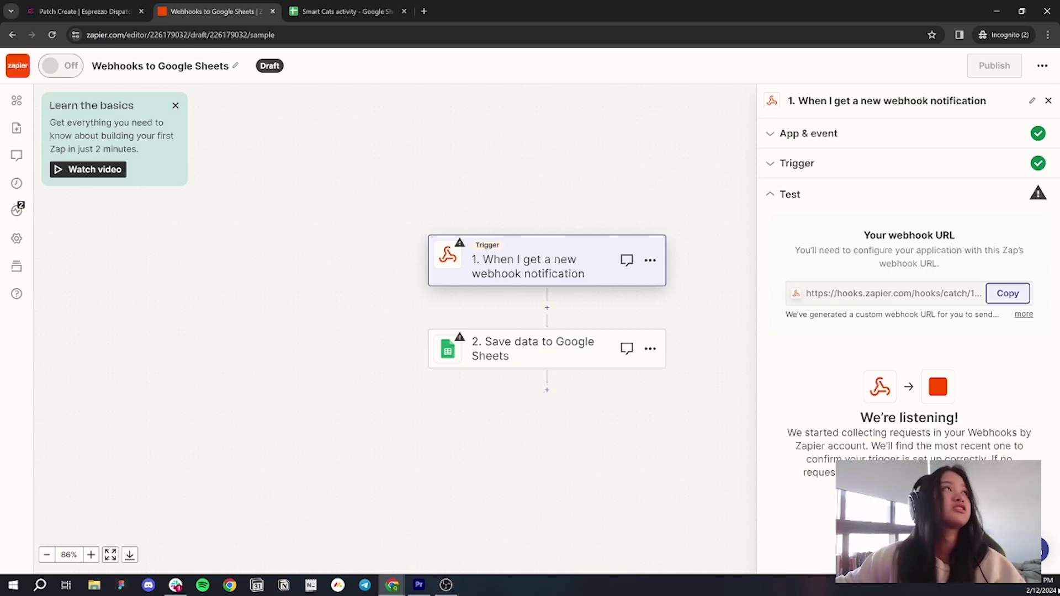
click(83, 12)
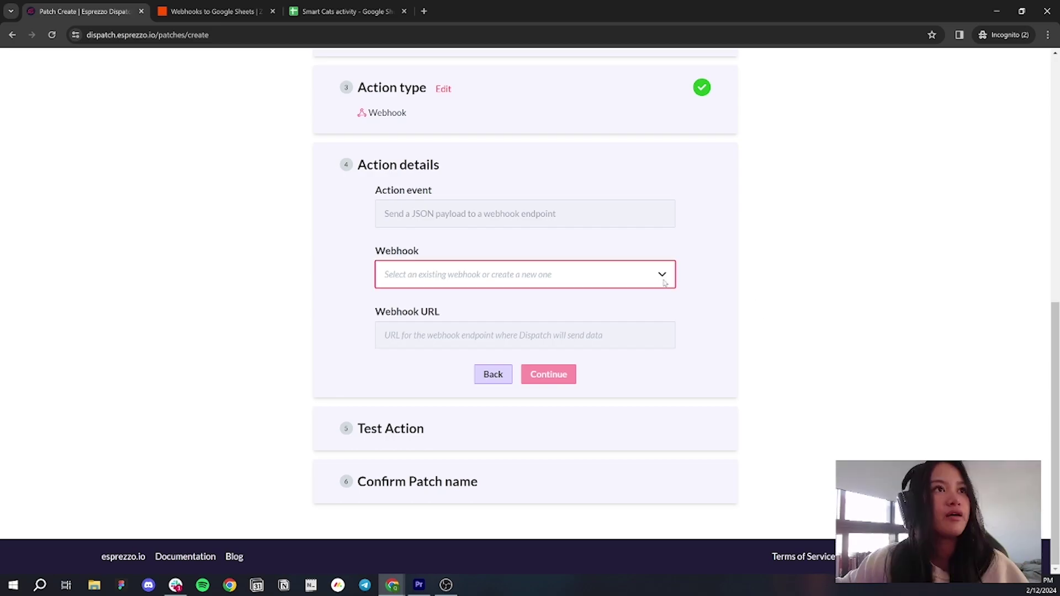
Create a new webhook named Smart Cats activity using the copied Zapier webhook URL and save it
click(546, 274)
scroll(548, 324, down, 3)
click(469, 450)
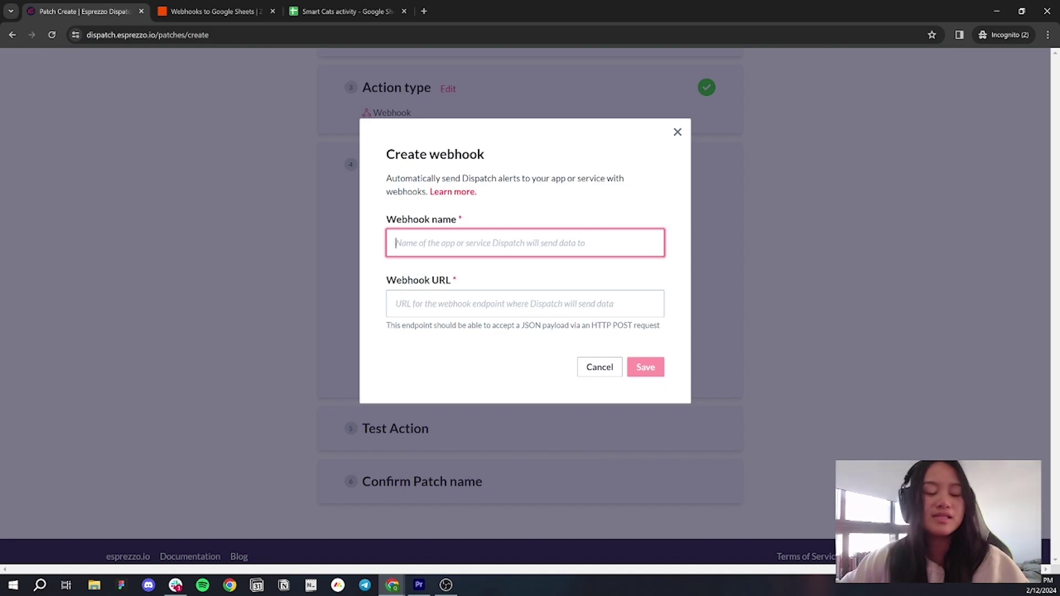
text(Smart Cats)
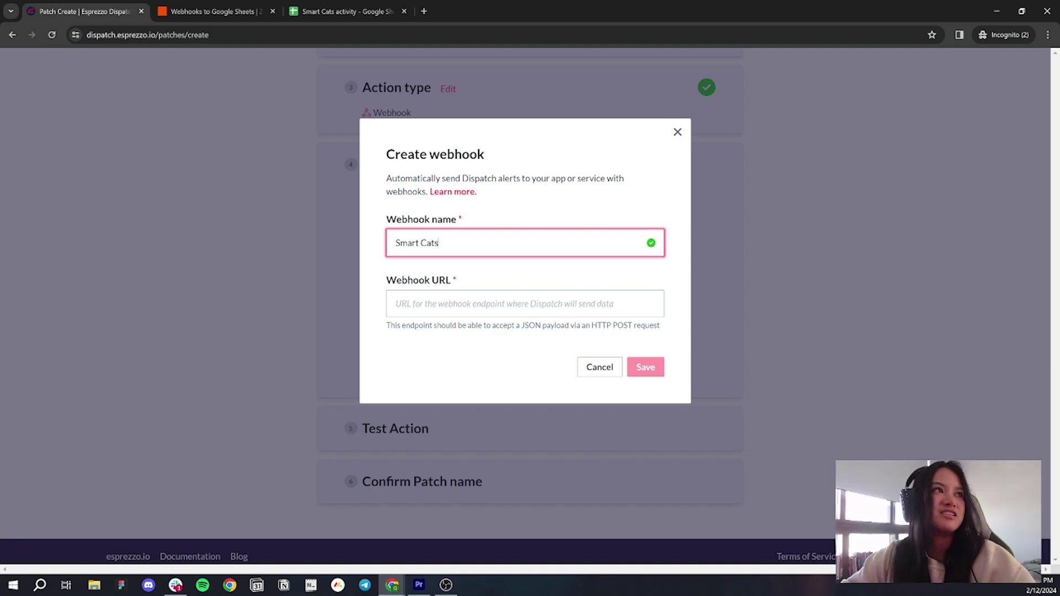
text( activity)
click(395, 303)
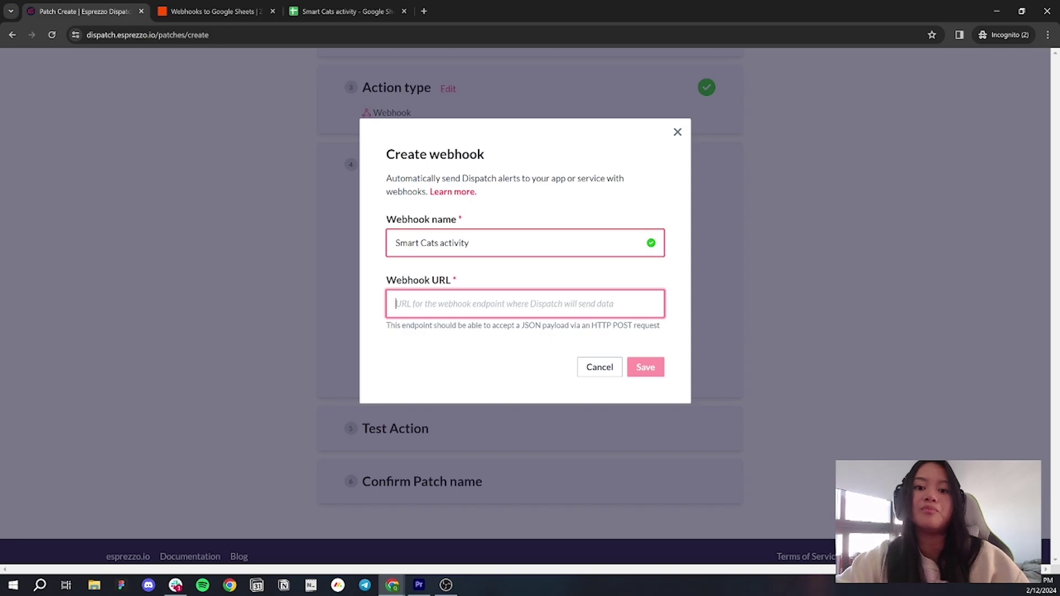
click(220, 7)
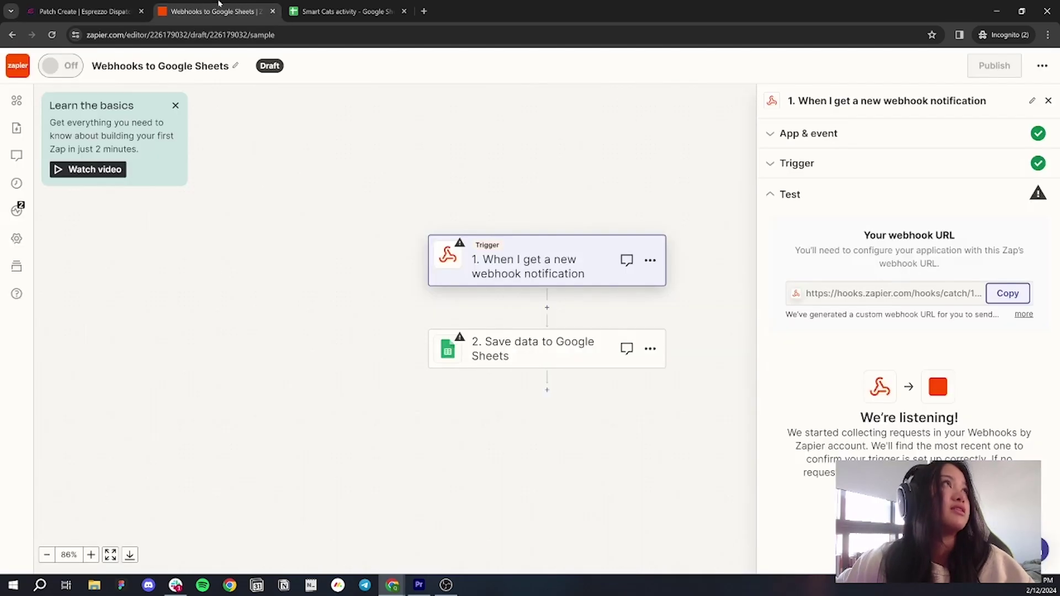
click(109, 8)
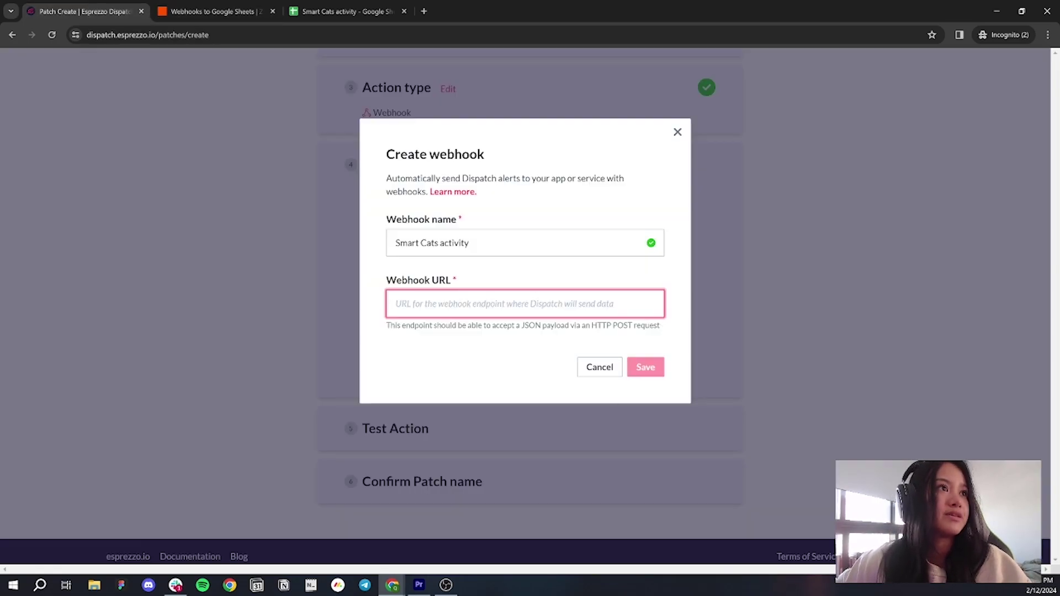
key(ctrl+v)
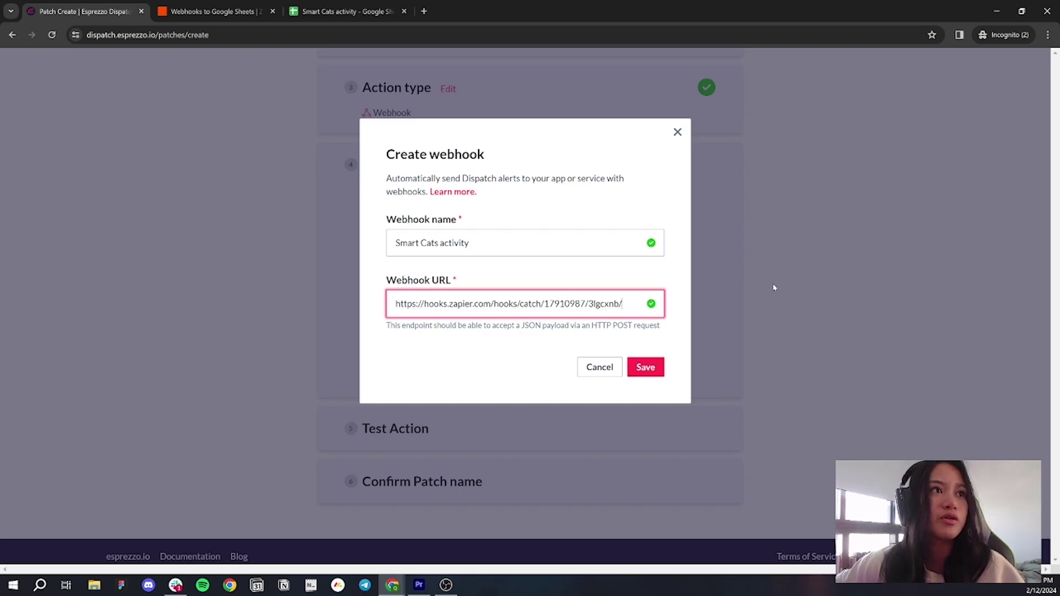
click(654, 367)
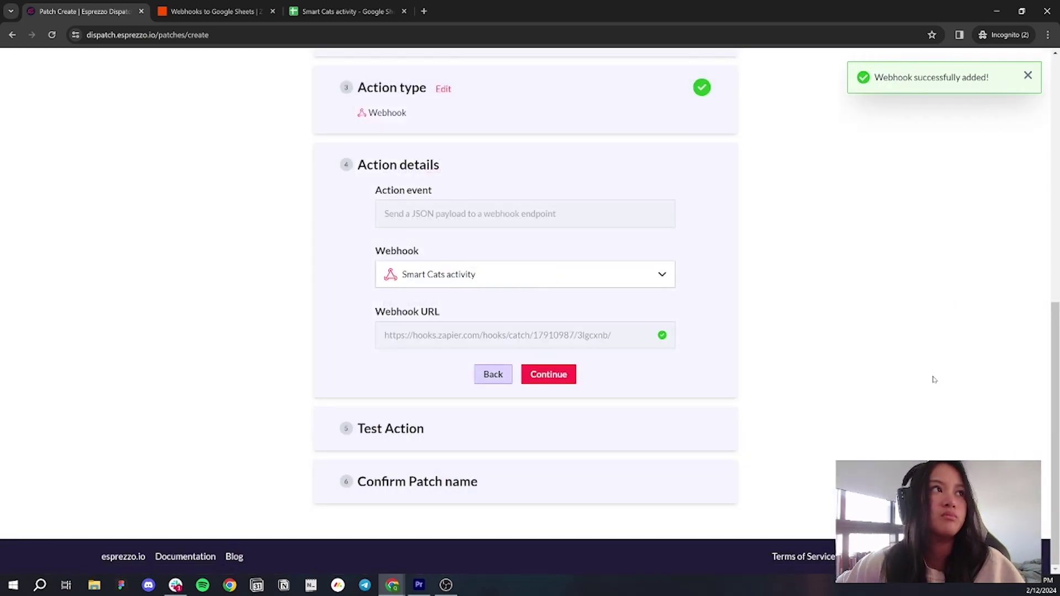
Complete the action details and send a test JSON payload to the Smart Cats activity webhook
click(555, 379)
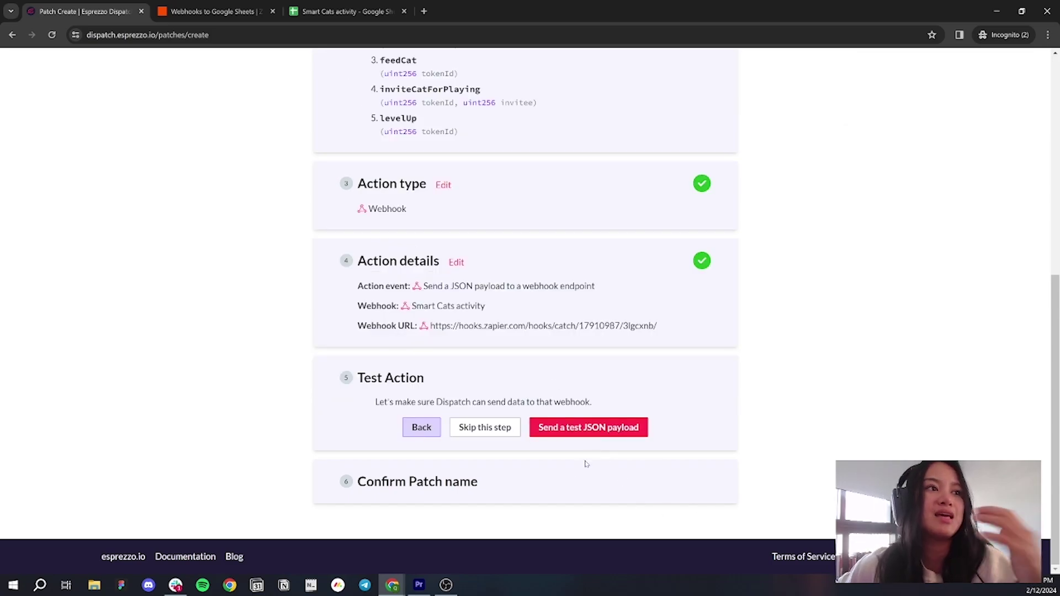
click(606, 428)
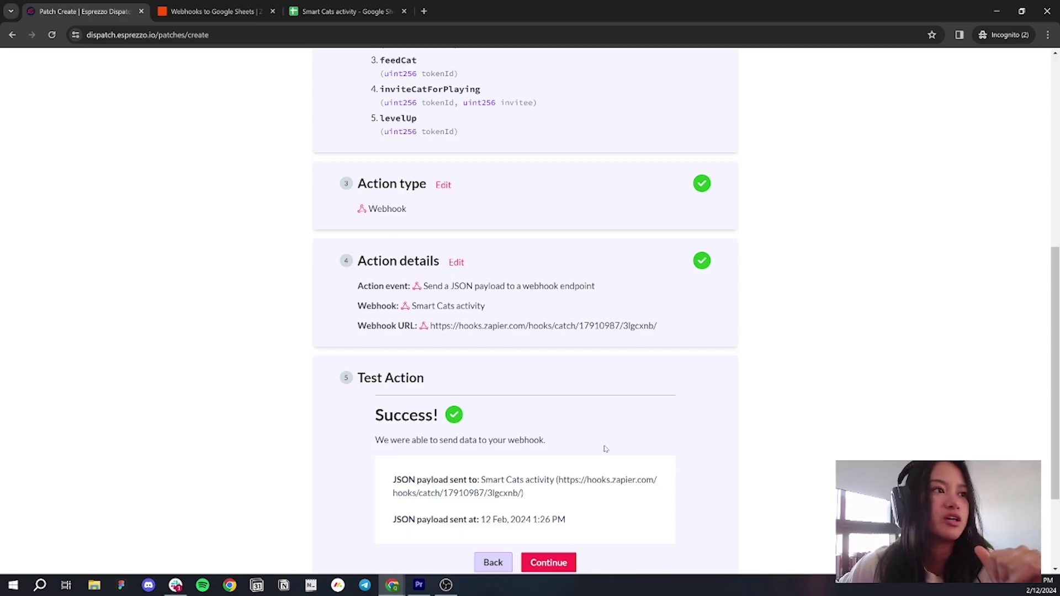
scroll(604, 449, down, 2)
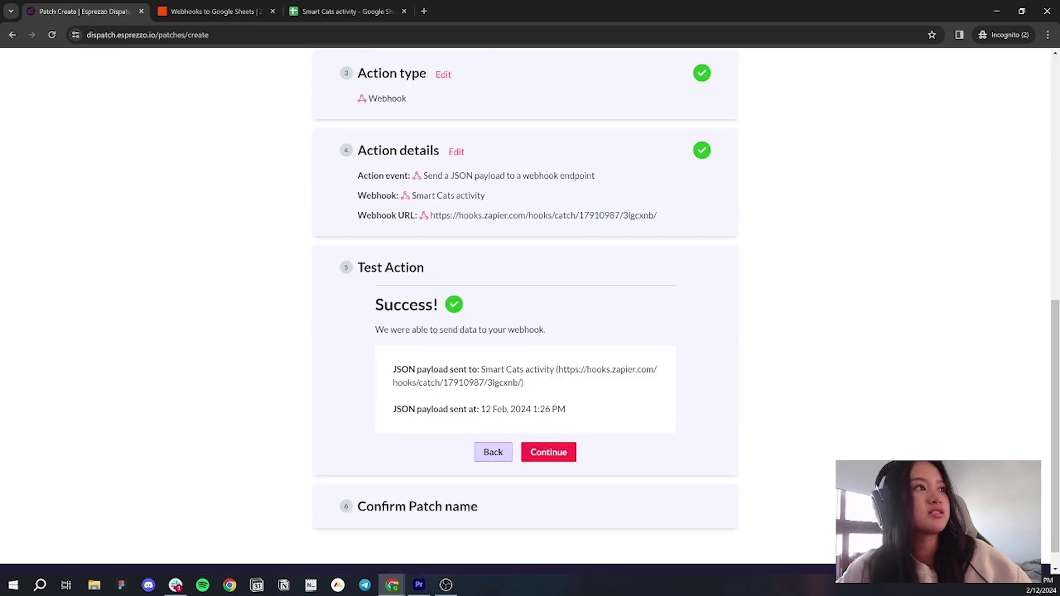
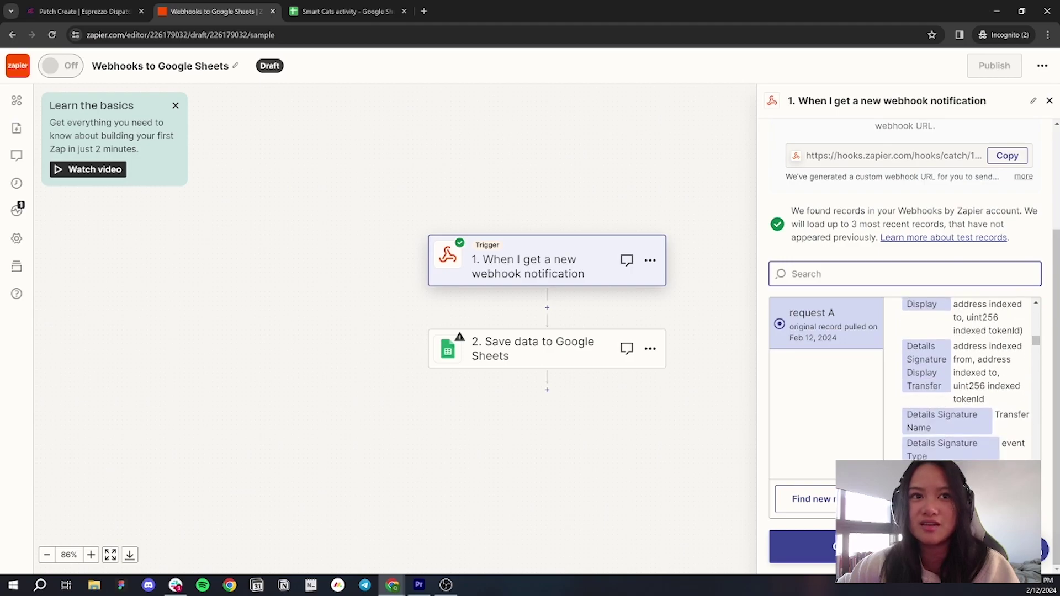
Examine the data fields of request A, the test record received by the Zap's webhook trigger in Zapier
scroll(964, 381, down, 10)
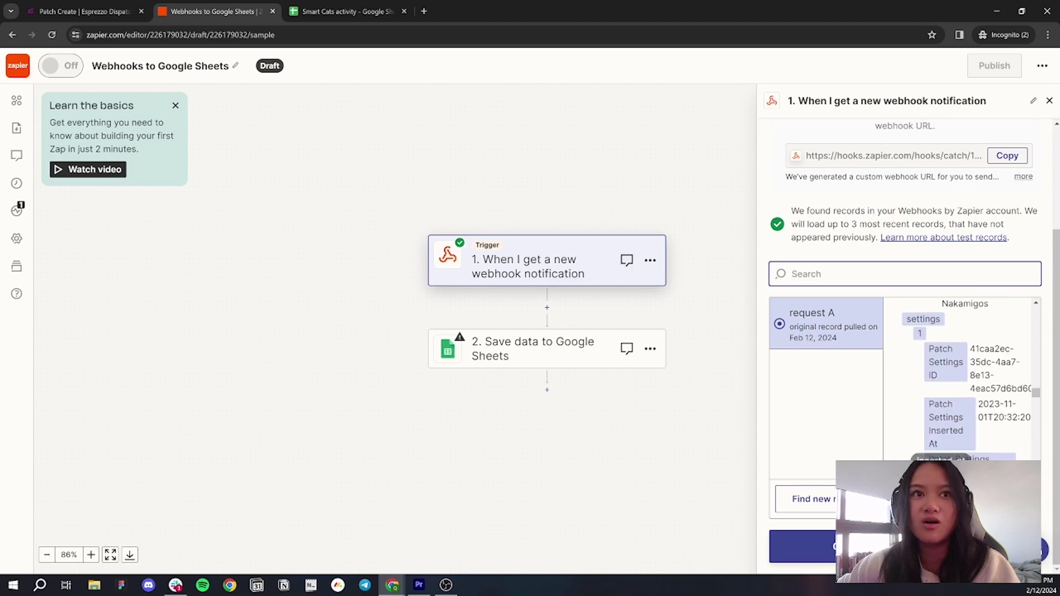
scroll(963, 381, down, 5)
scroll(963, 380, up, 10)
scroll(963, 381, up, 10)
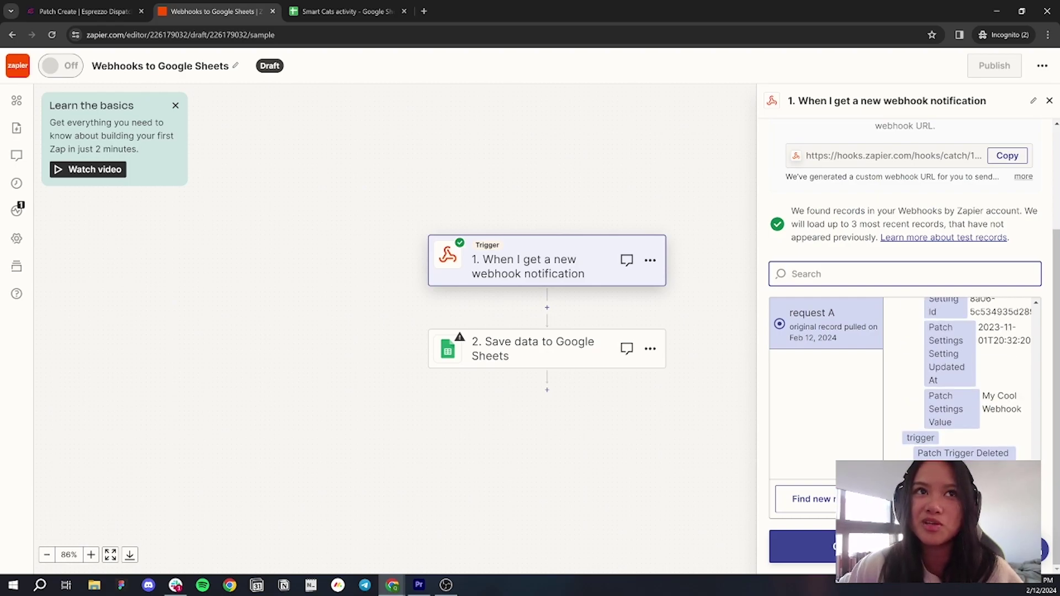
scroll(963, 381, up, 3)
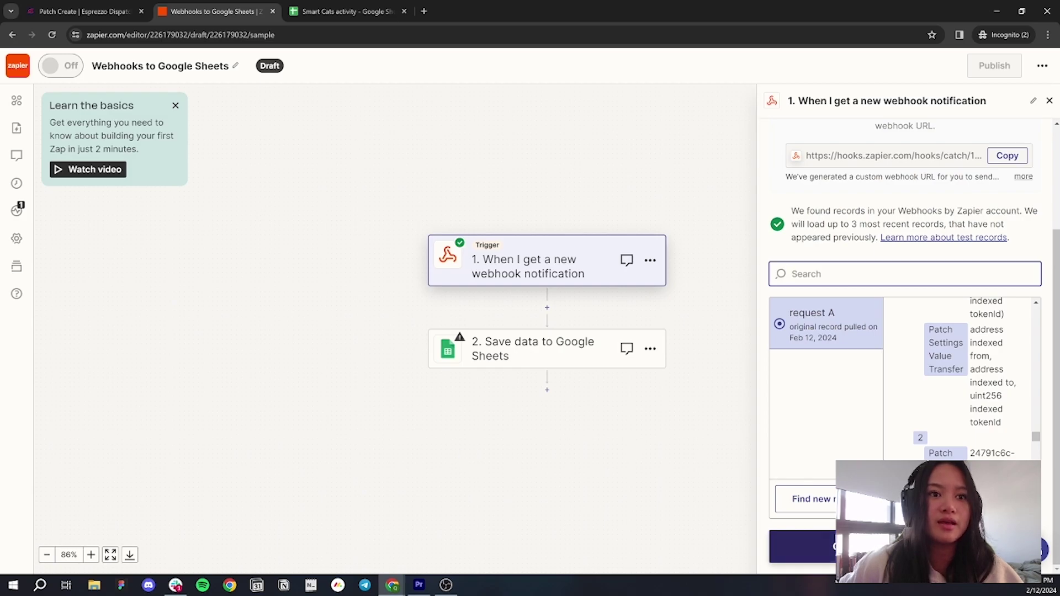
Connect a Google account to the Zap's Save data to Google Sheets step and continue to its action settings
click(530, 348)
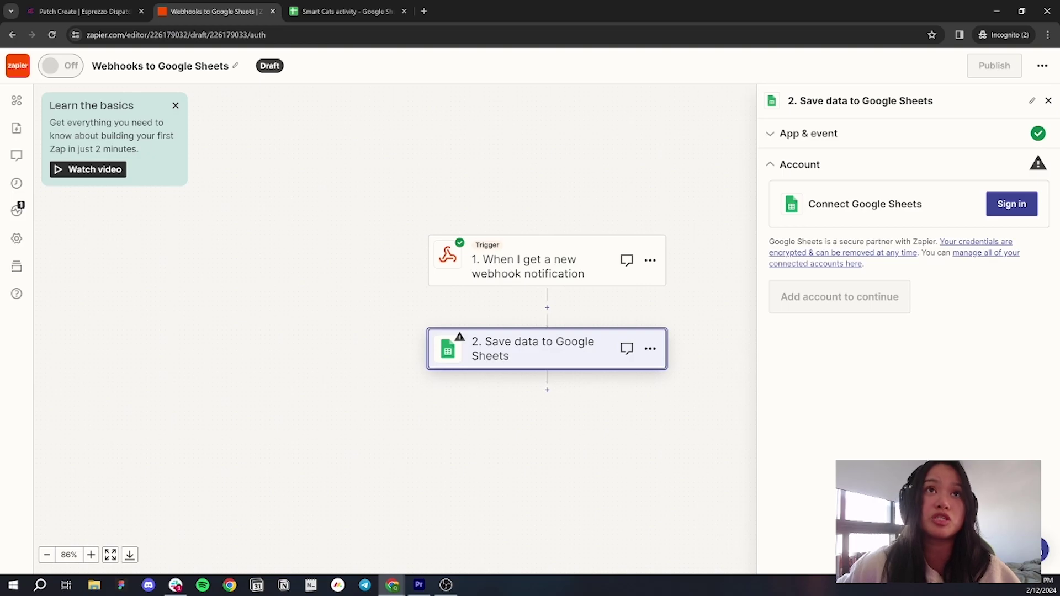
click(1011, 204)
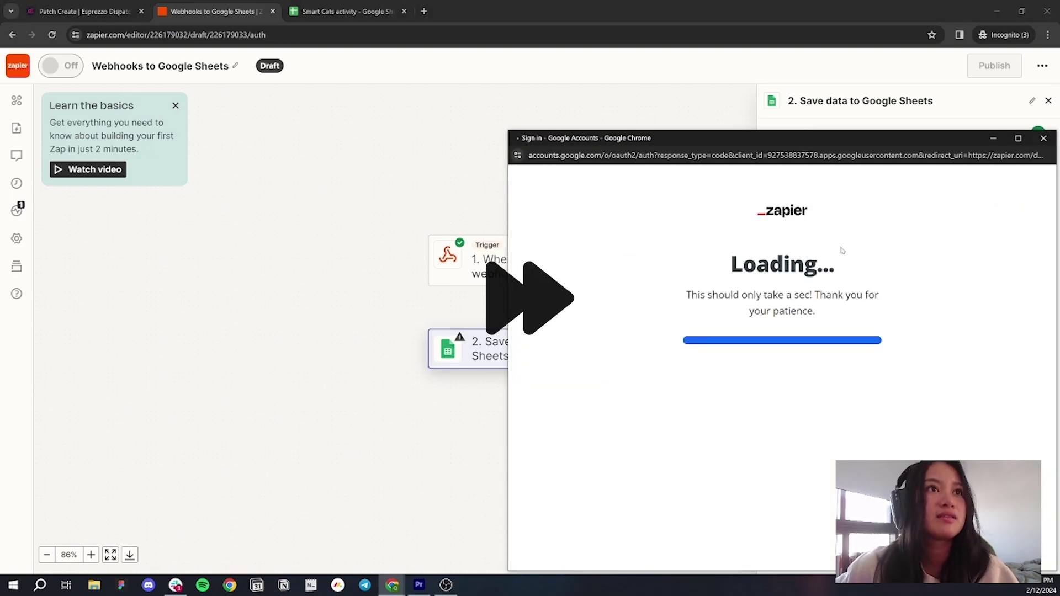
click(762, 382)
click(827, 527)
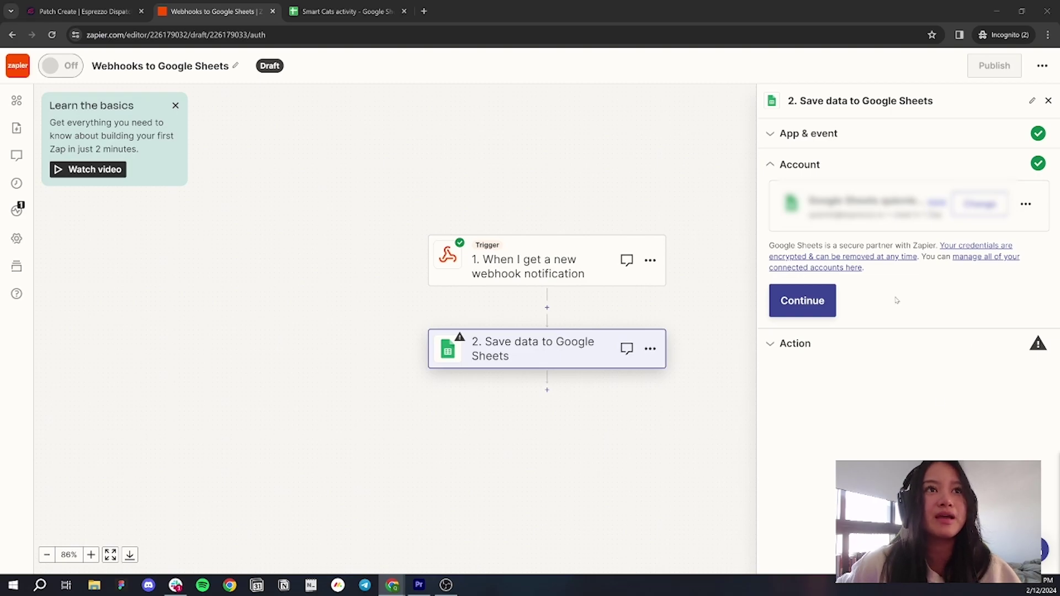
click(804, 302)
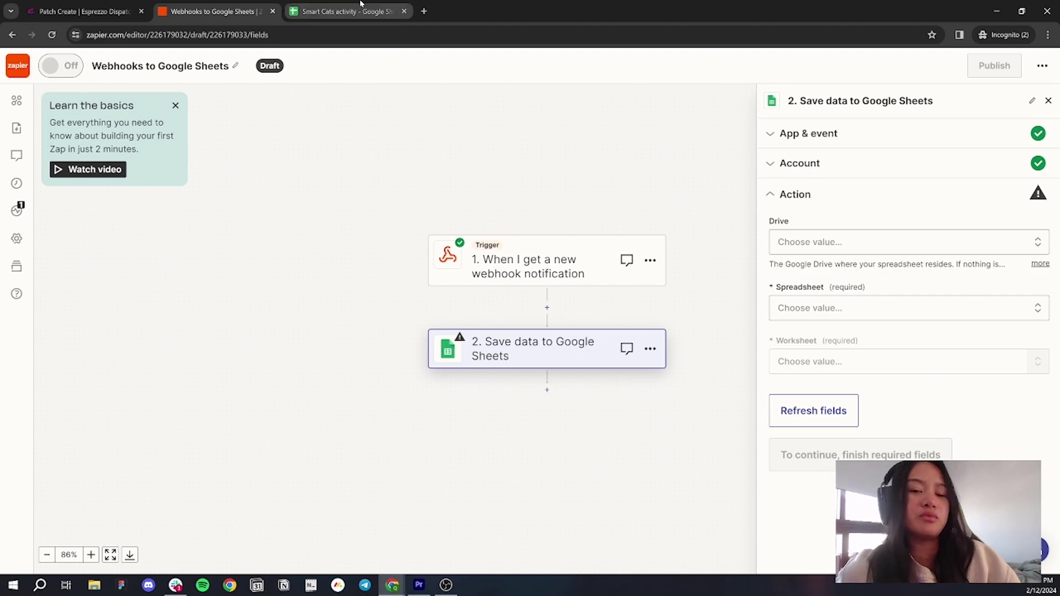
Select the Smart Cats activity spreadsheet from My Google Drive as the destination for the saved data
click(905, 241)
click(833, 423)
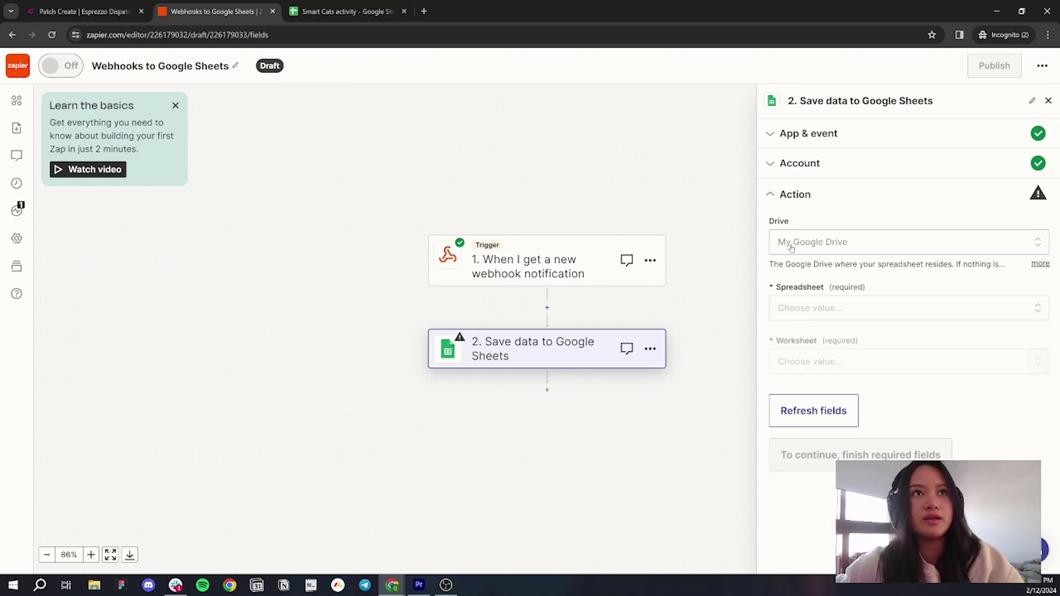
click(834, 307)
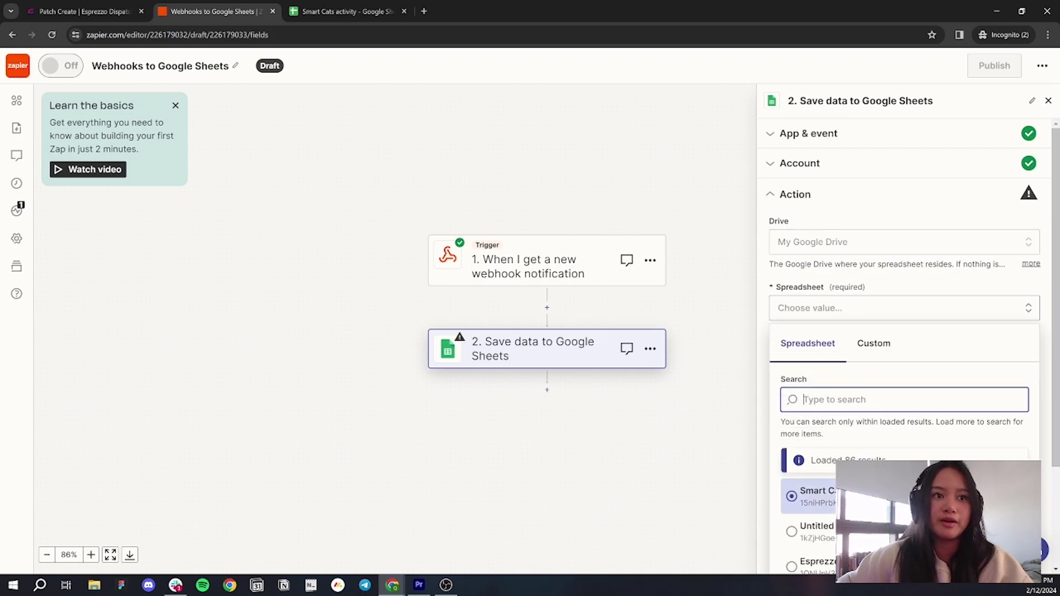
click(798, 495)
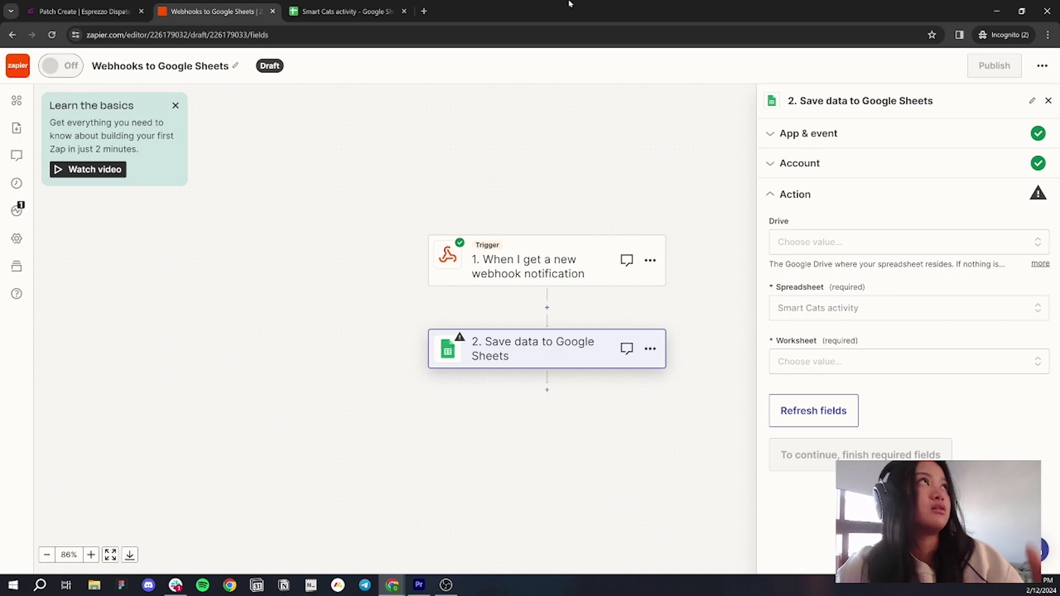
Check the column headers in the Smart Cats activity spreadsheet and set the action's worksheet to Sheet1
click(348, 11)
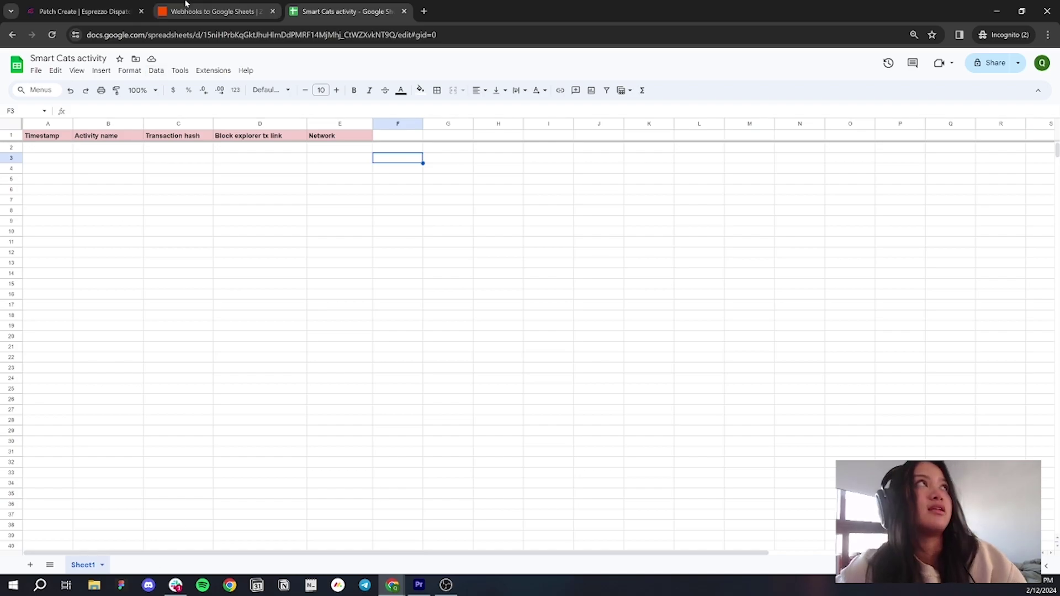
click(215, 11)
click(840, 362)
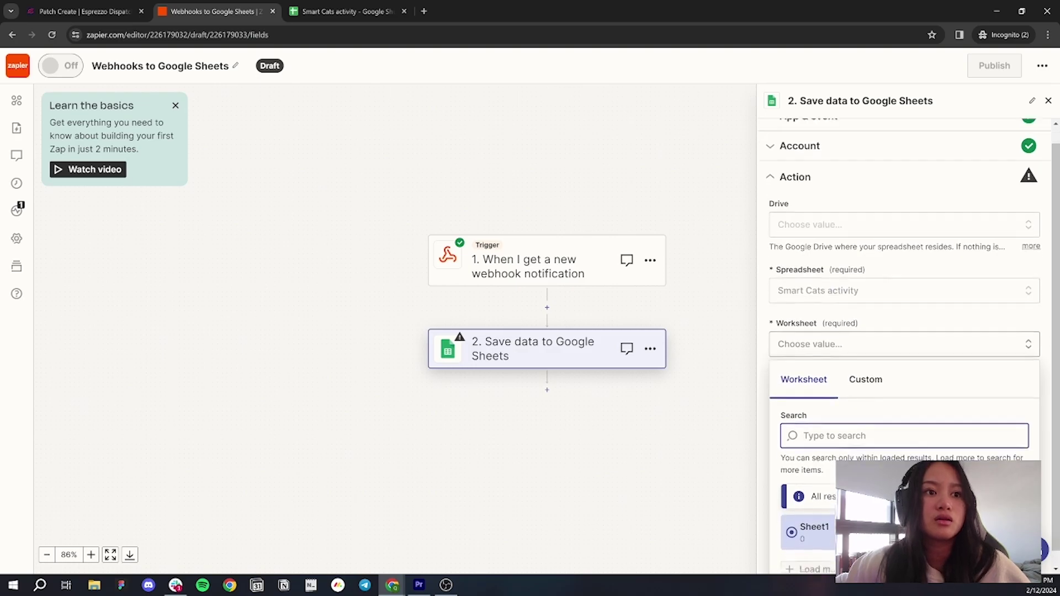
click(810, 513)
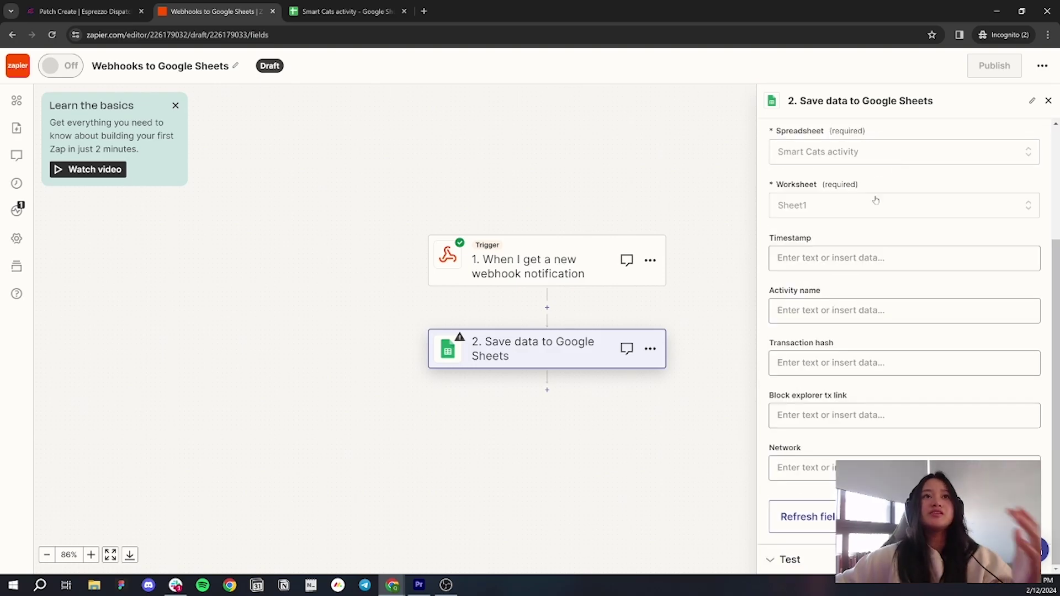
scroll(876, 222, up, 3)
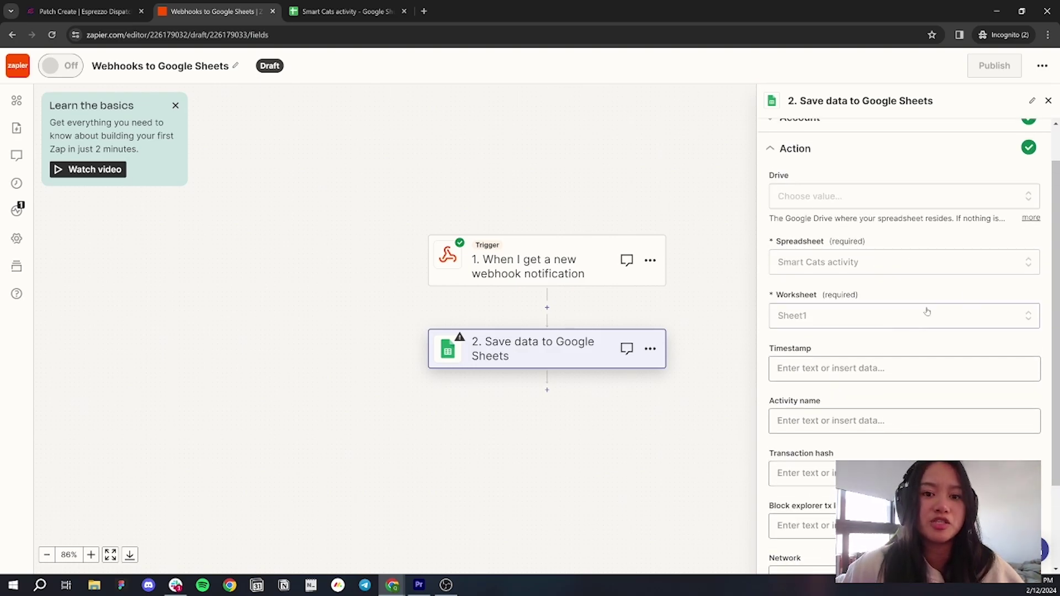
Map the Timestamp column to the webhook's Details Timestamp field
scroll(926, 307, down, 2)
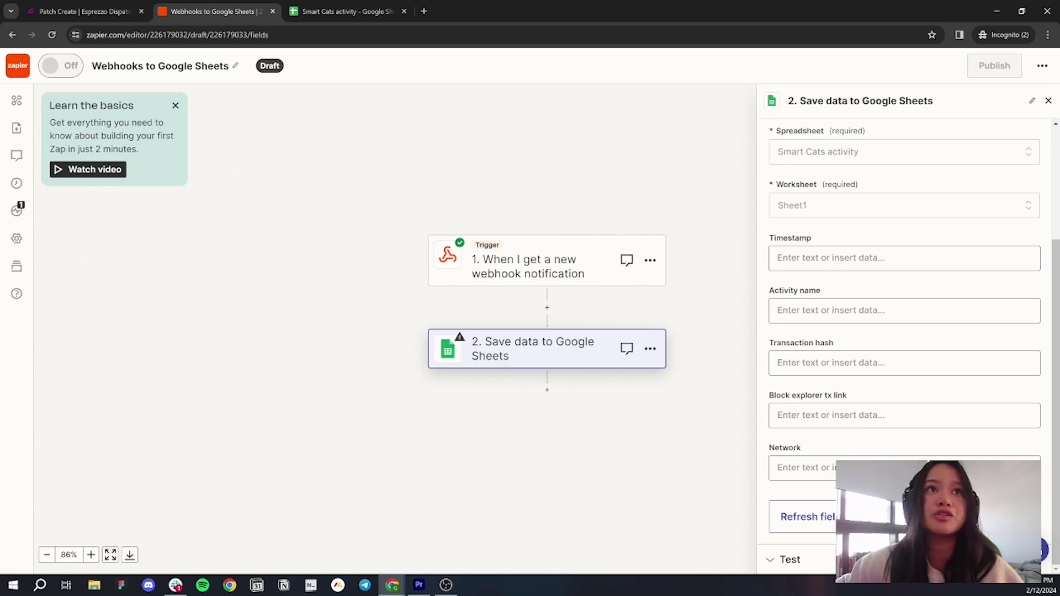
click(828, 258)
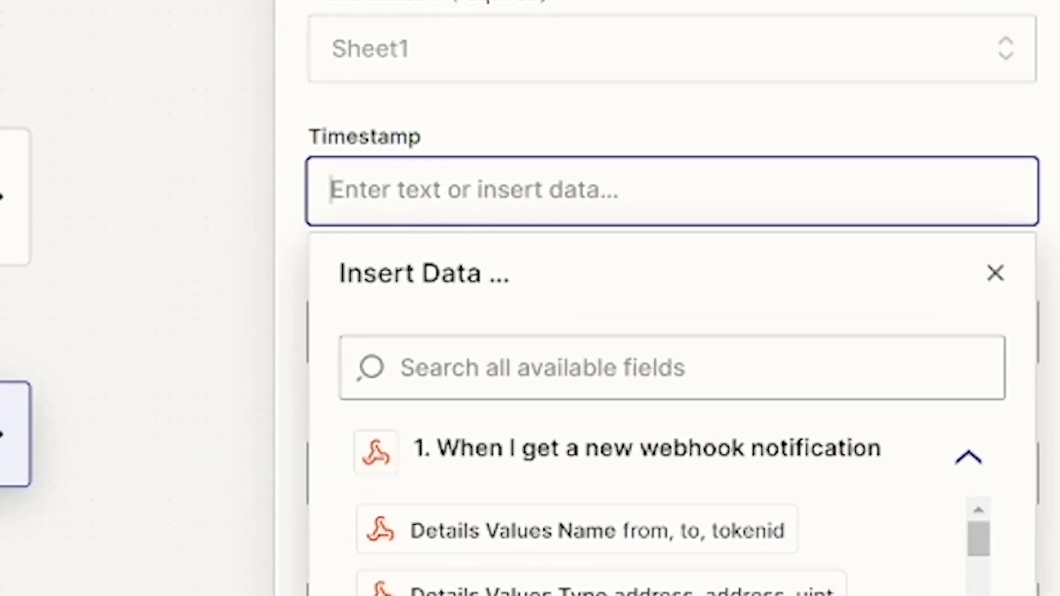
click(492, 345)
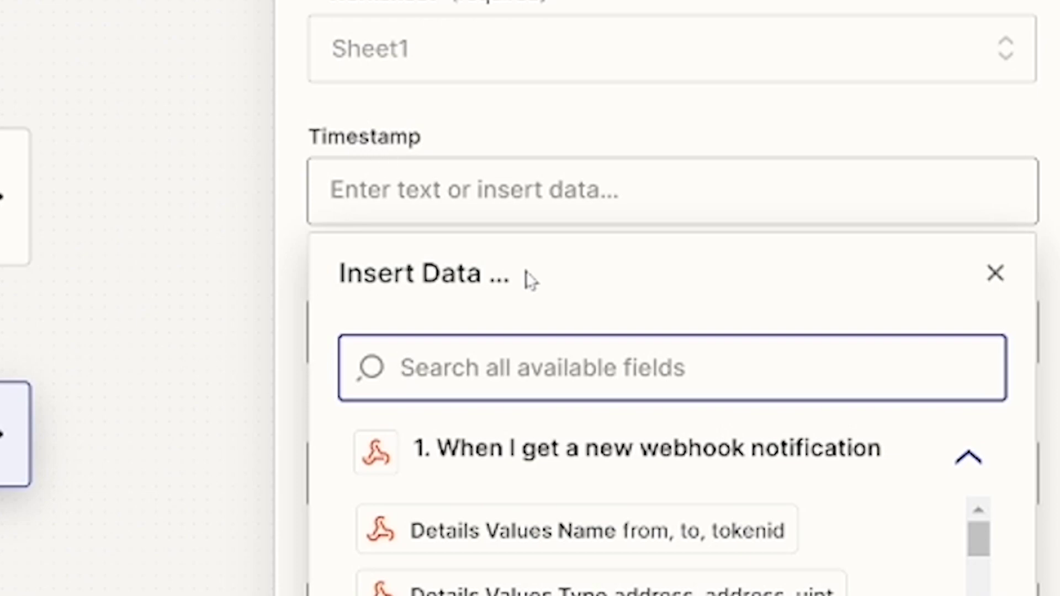
text(timestamp)
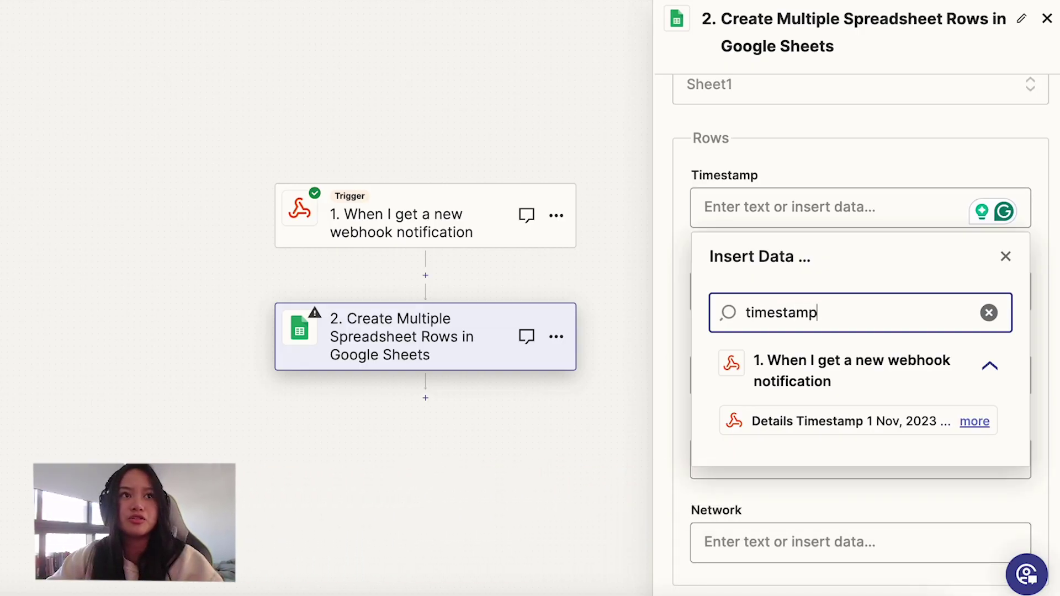
mouse_move(869, 434)
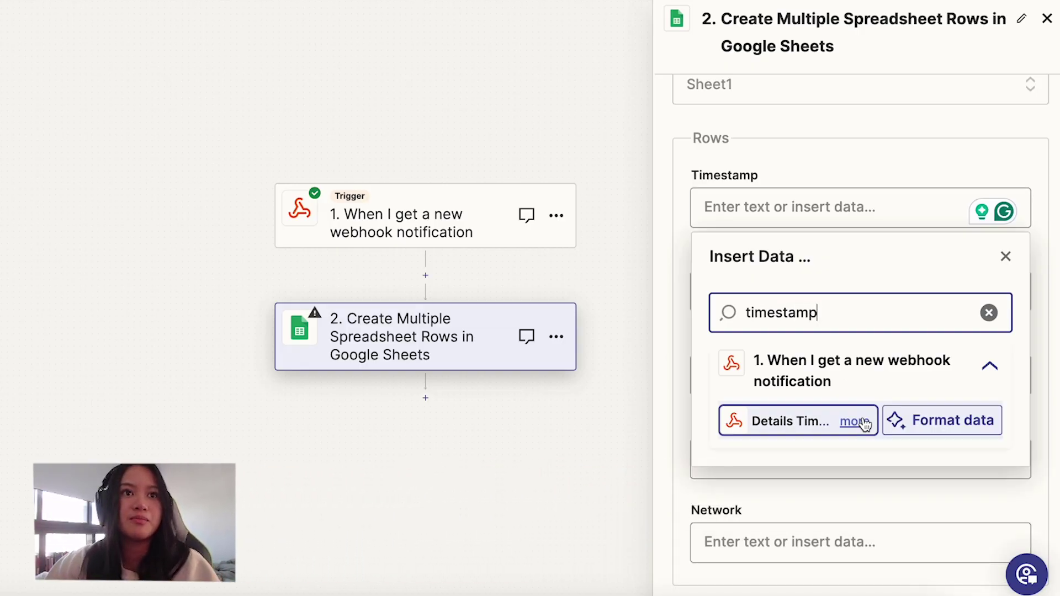
click(833, 436)
click(871, 171)
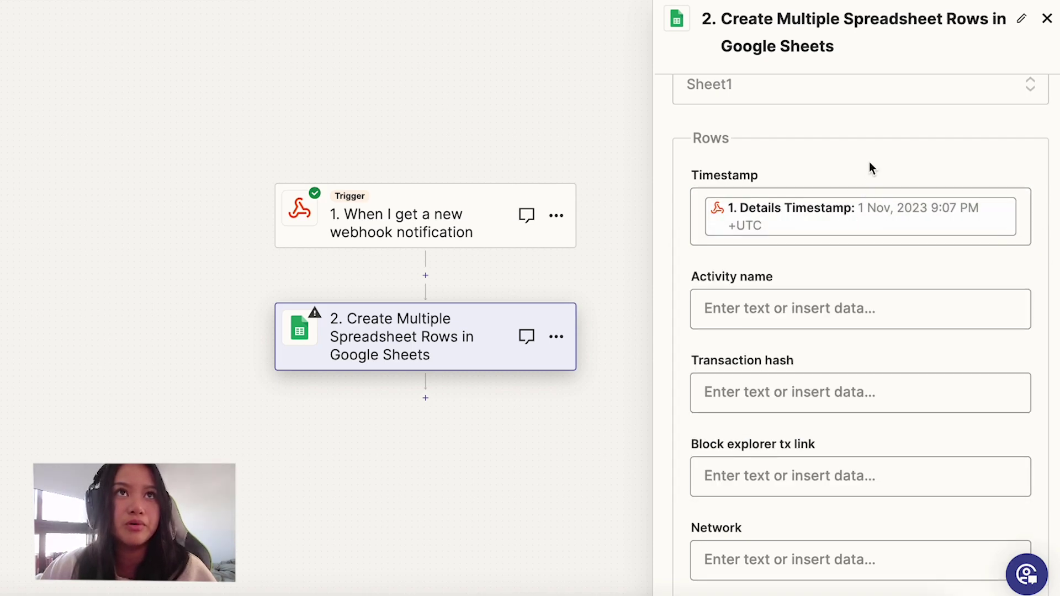
Map the Activity name column to the webhook's Details Signature Name field
scroll(861, 303, down, 2)
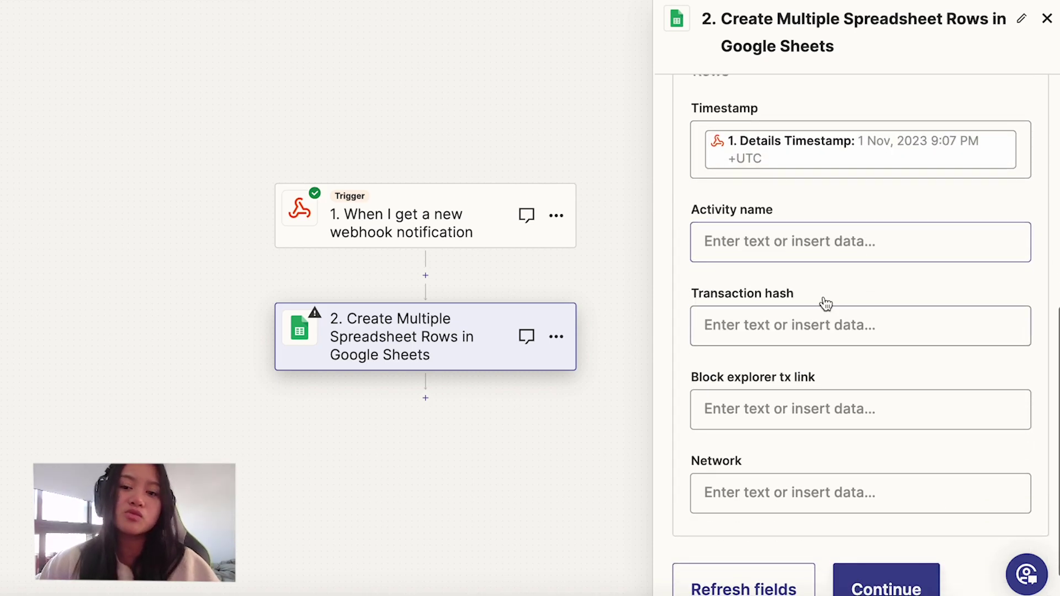
drag(690, 211, 770, 214)
click(825, 211)
click(826, 230)
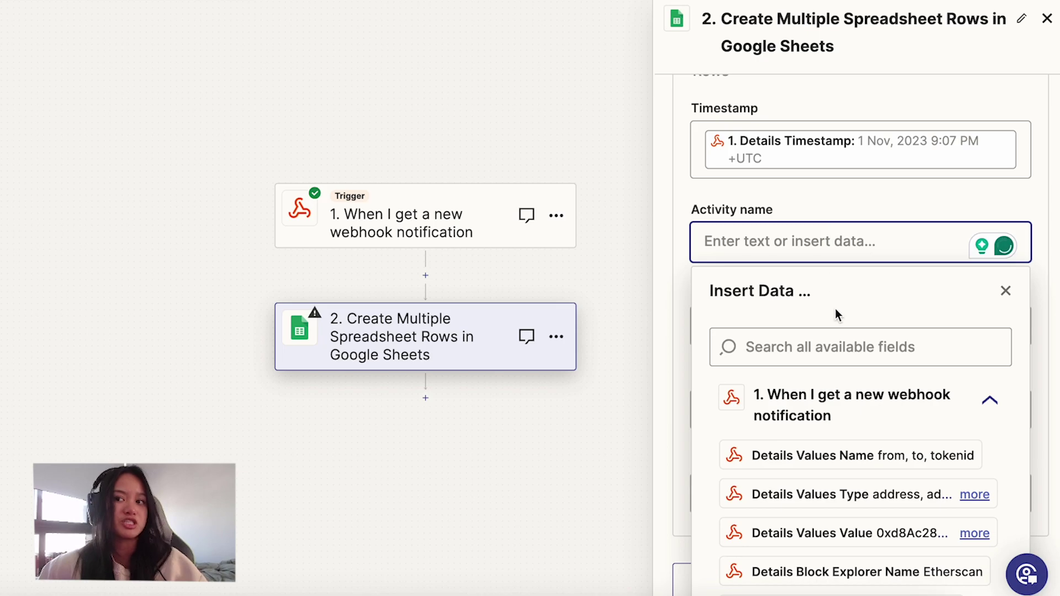
click(837, 338)
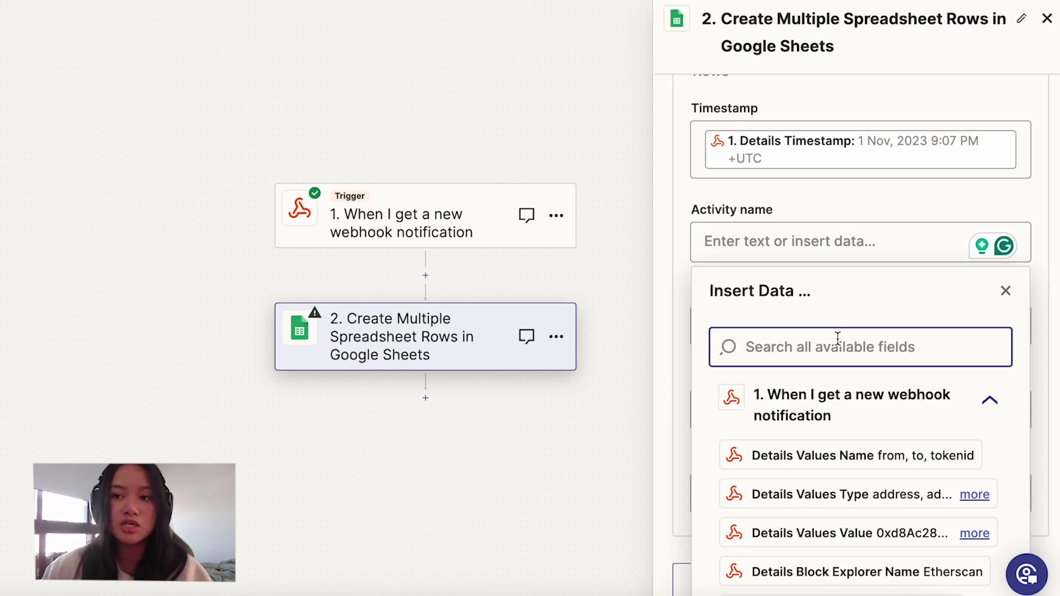
text(si)
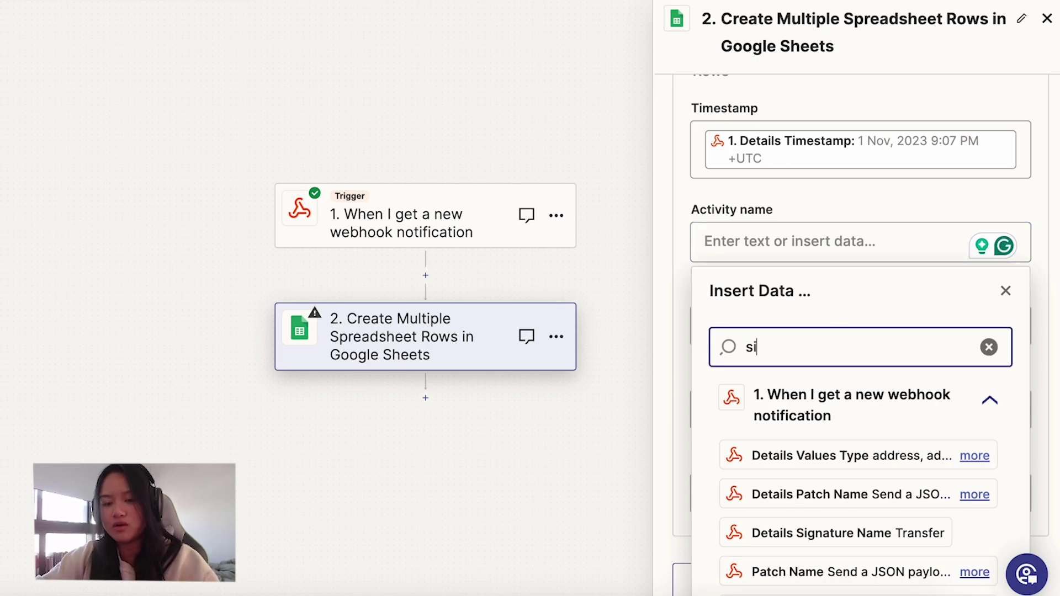
text(gnatu)
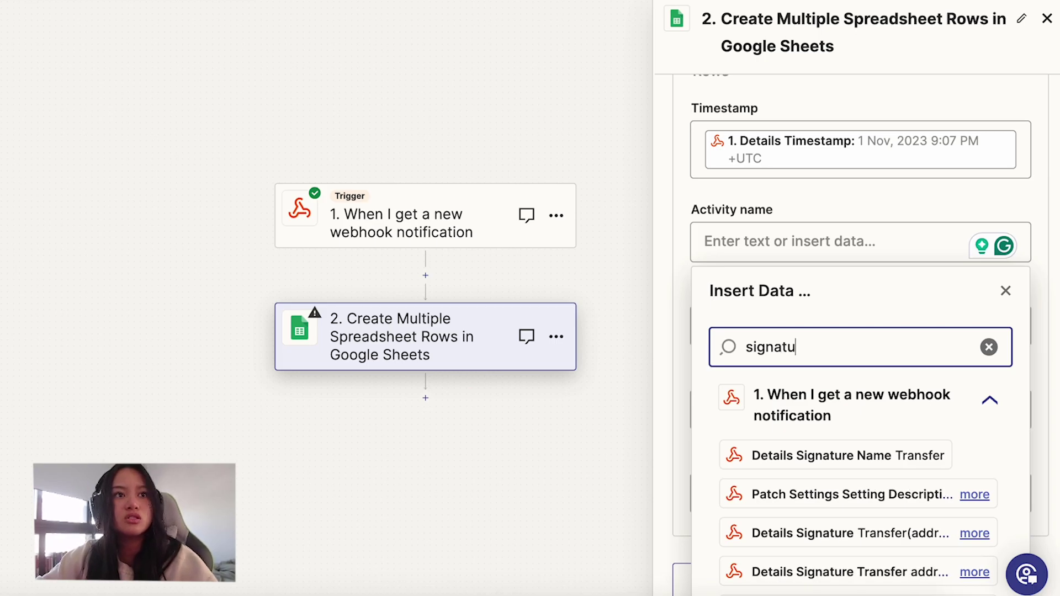
text(re name)
click(848, 456)
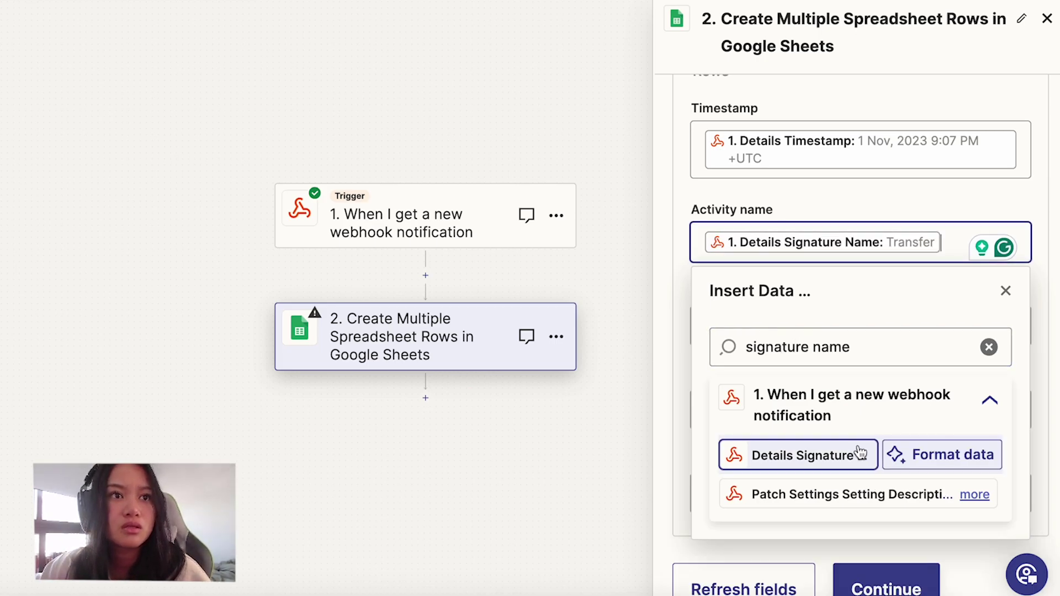
click(853, 190)
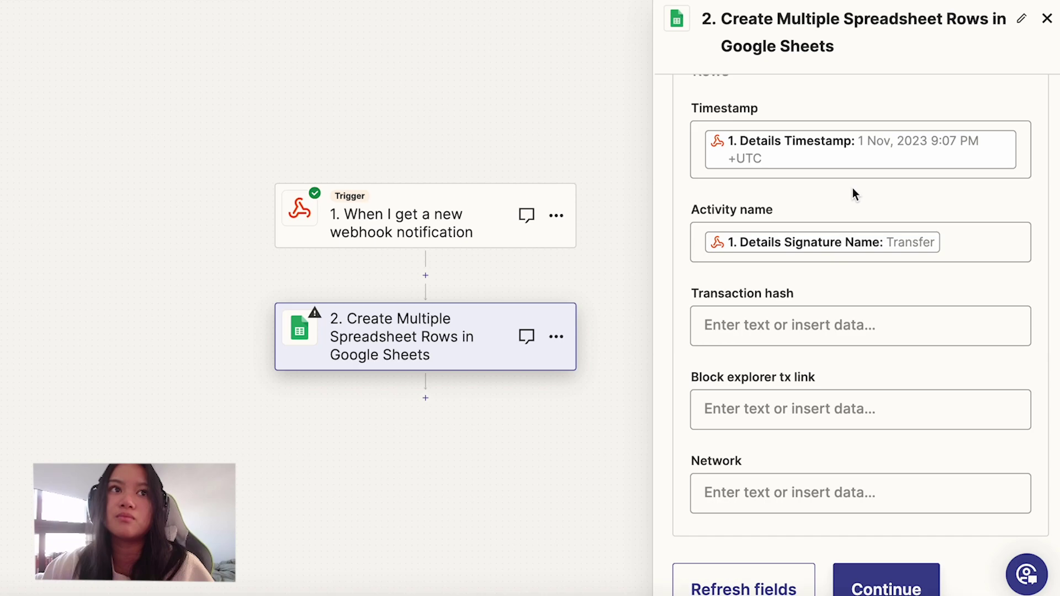
Map the Transaction hash column to the webhook's Details Tx Hash field
scroll(862, 420, down, 1)
click(777, 278)
text(tx hash)
click(880, 468)
click(809, 208)
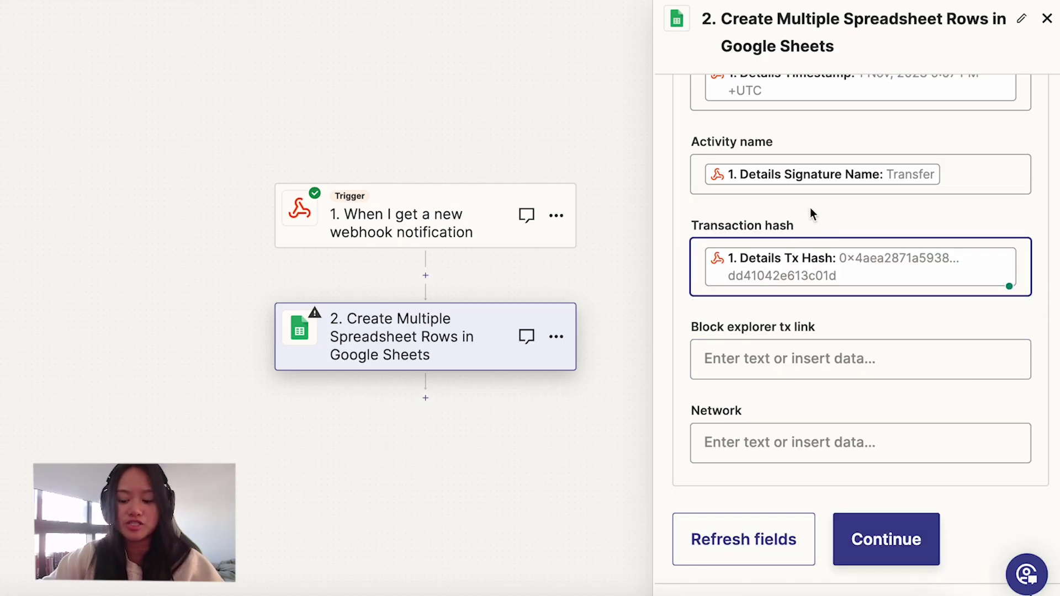
Map Block explorer tx link to the webhook's tx link data and Network to its network data, and continue to the test
click(860, 358)
text(tx link)
click(781, 490)
click(840, 350)
text(network)
click(828, 568)
click(894, 538)
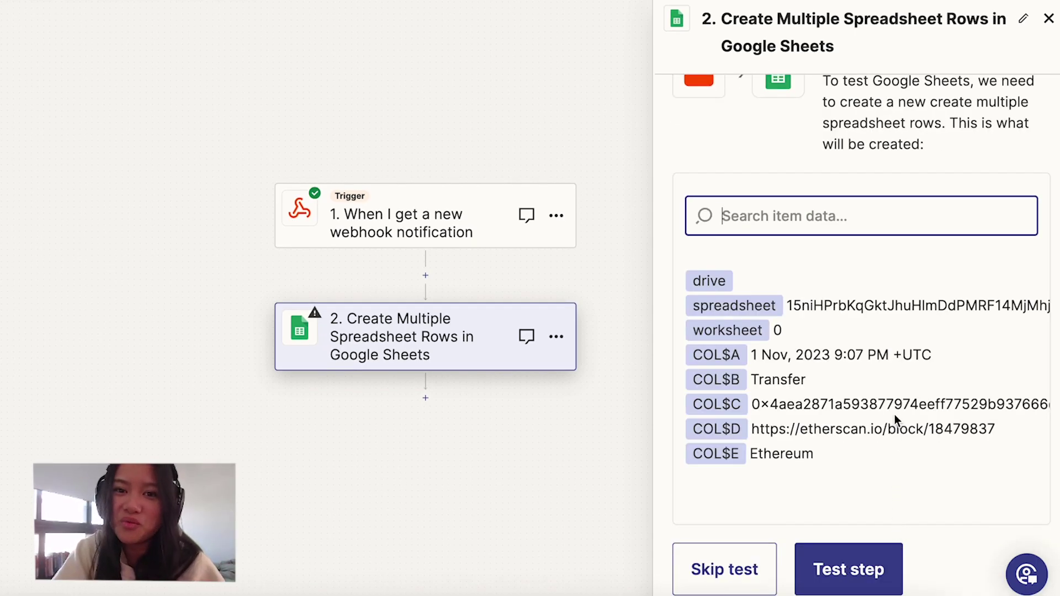
Test the Google Sheets step and check the test record in row 2 of the Smart Cats activity spreadsheet
scroll(894, 411, down, 1)
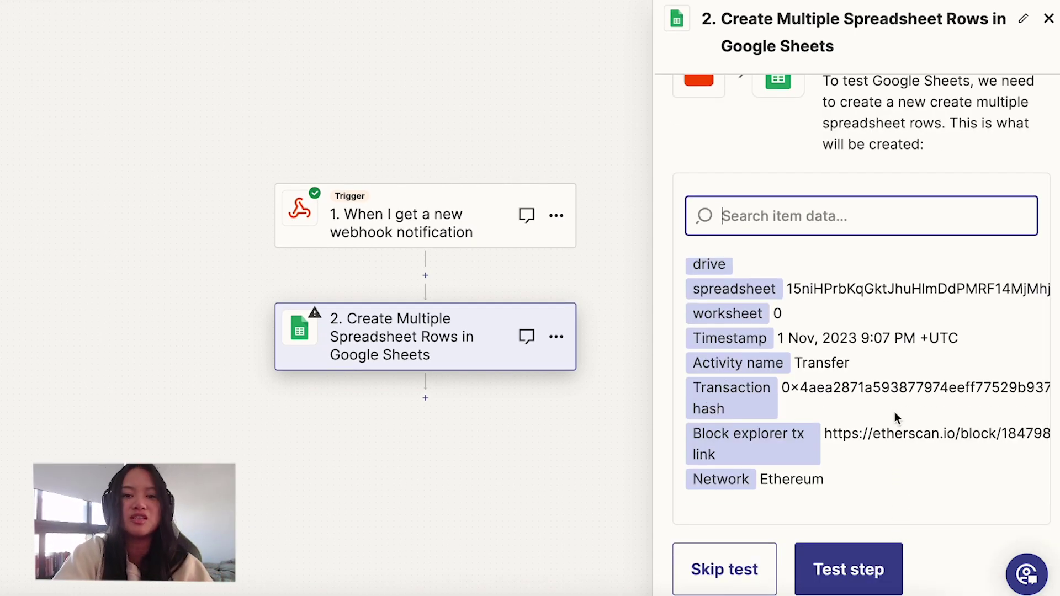
click(851, 585)
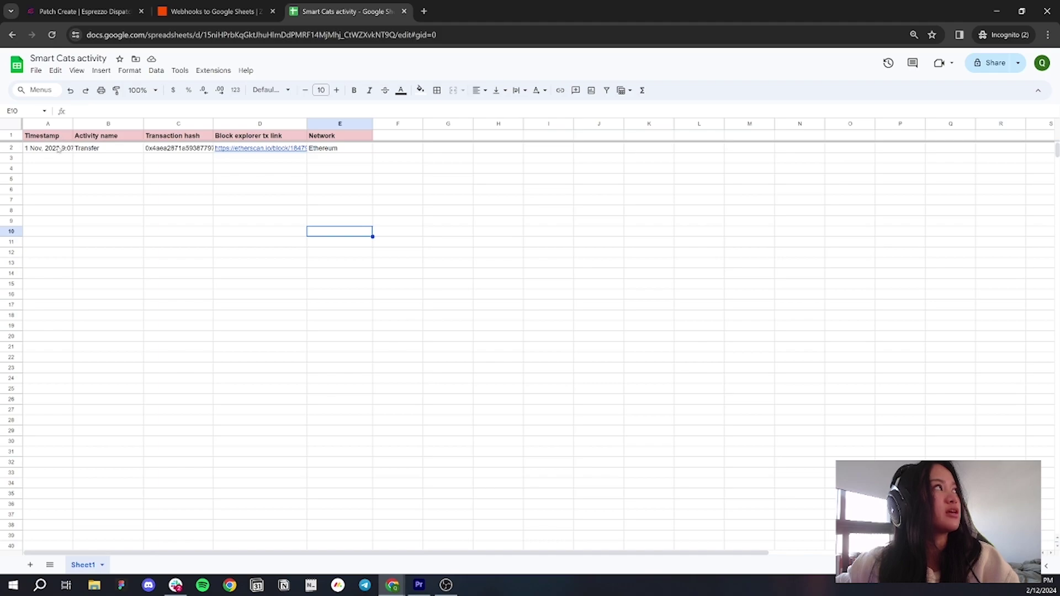
drag(49, 148, 343, 154)
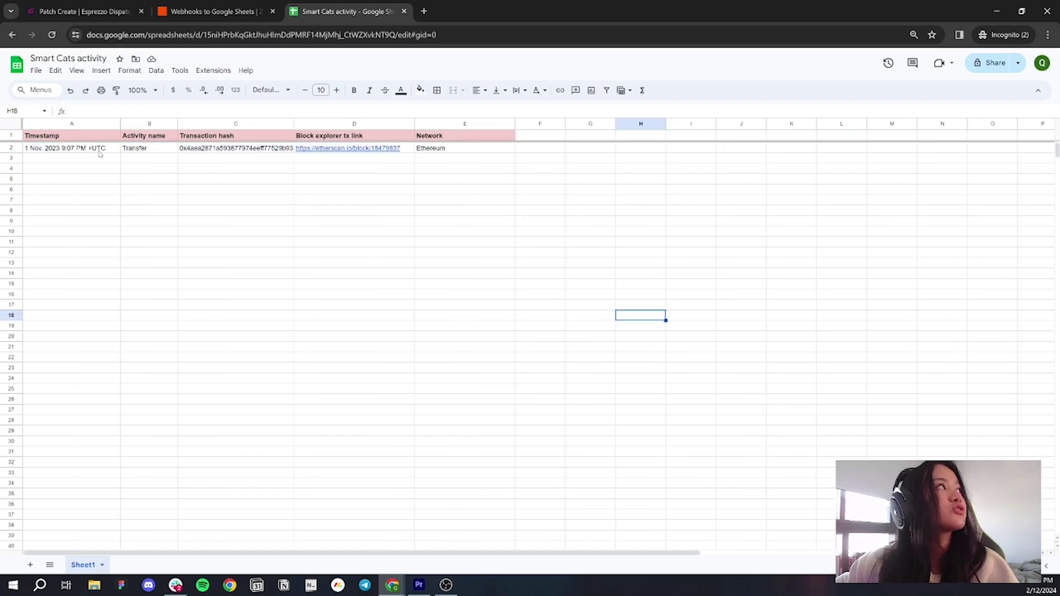
drag(99, 154, 458, 148)
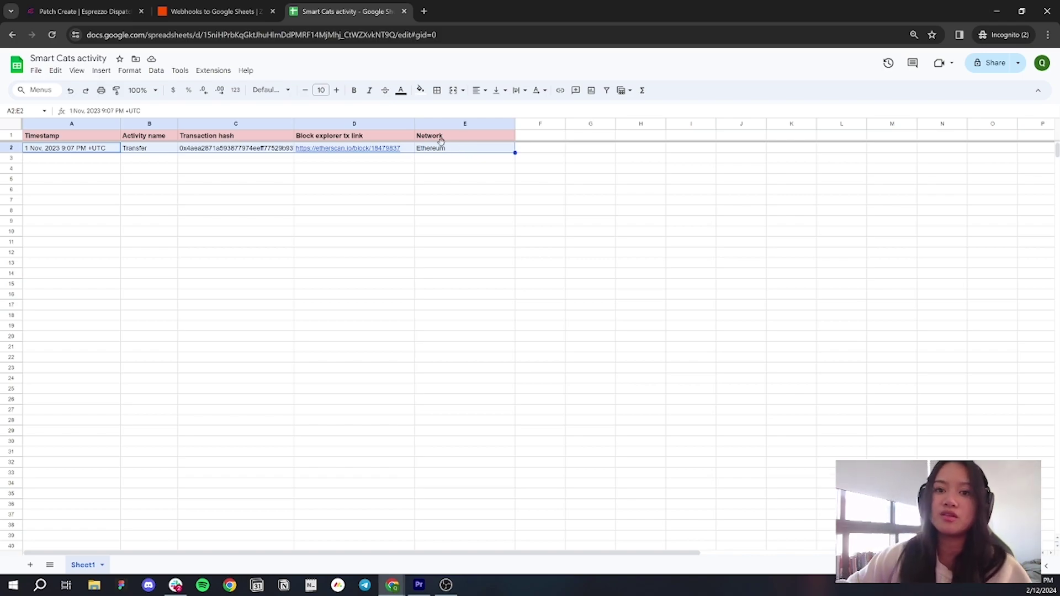
click(457, 169)
key(Down)
key(Down)
key(Down)
key(Down)
key(Down)
key(Down)
key(Down)
key(Down)
key(Down)
key(Down)
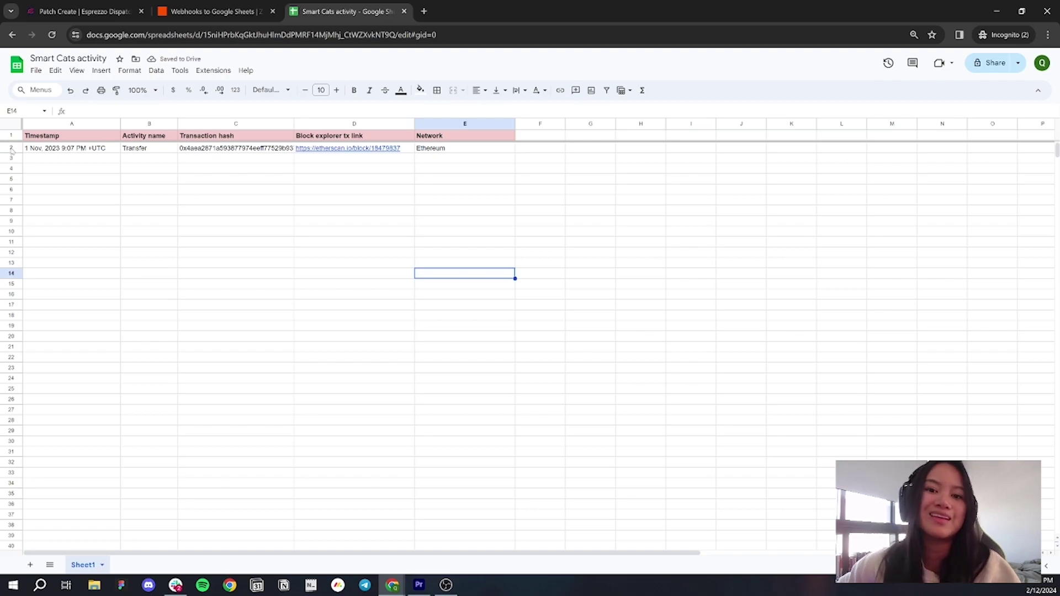
Clear the test record from row 2 of Sheet1, keeping the header row
click(11, 148)
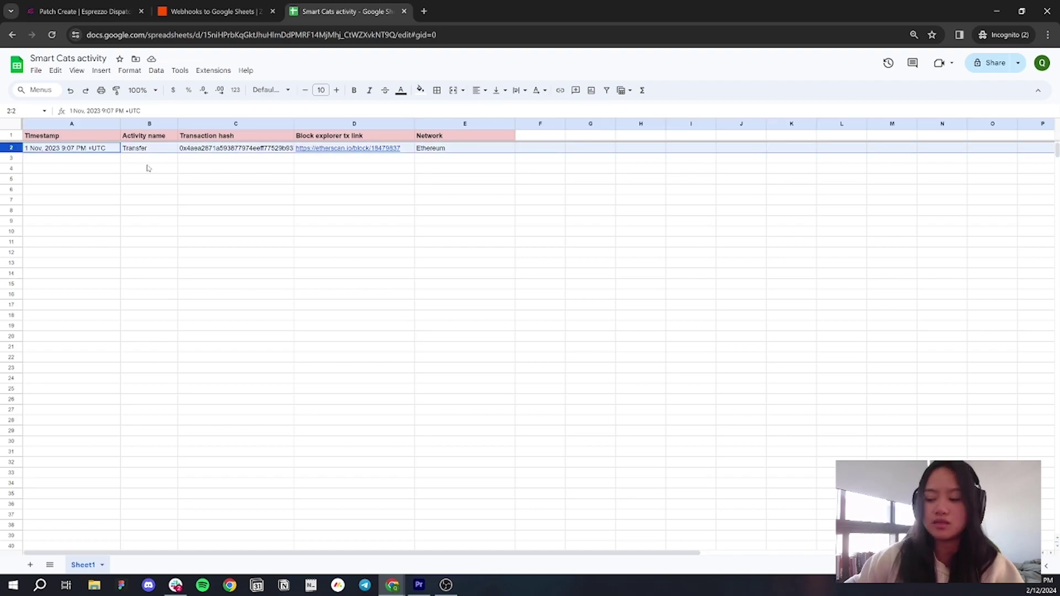
key(Delete)
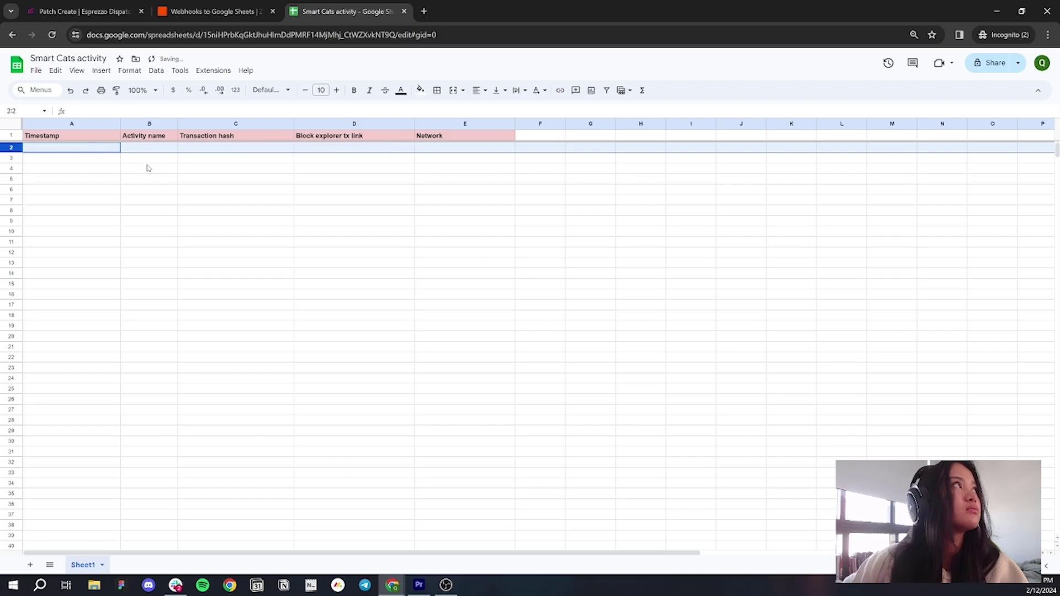
click(222, 186)
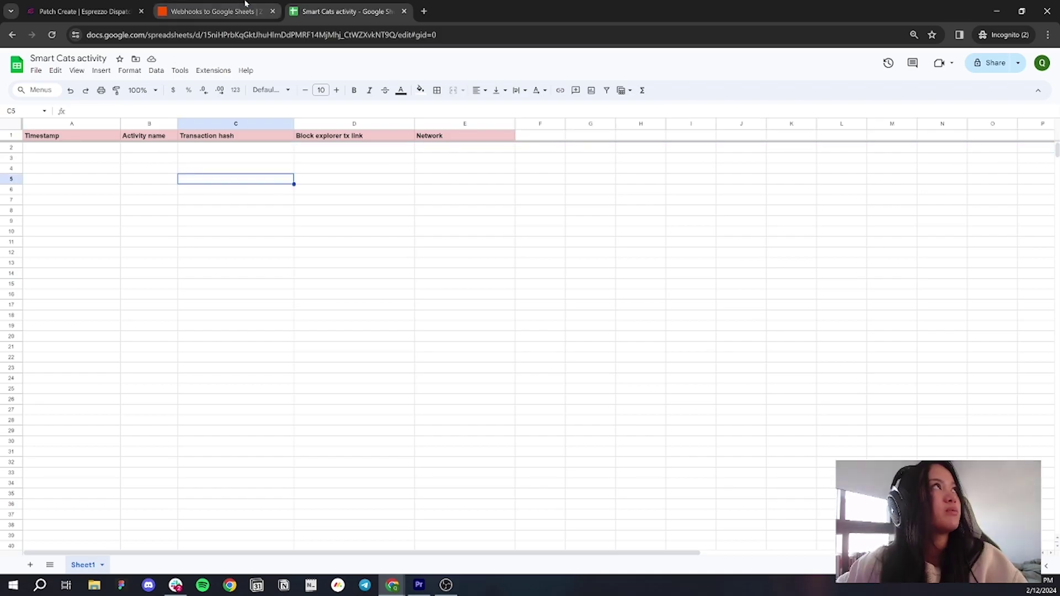
Switch back to Zapier and publish the webhook to Google Sheets Zap
click(253, 5)
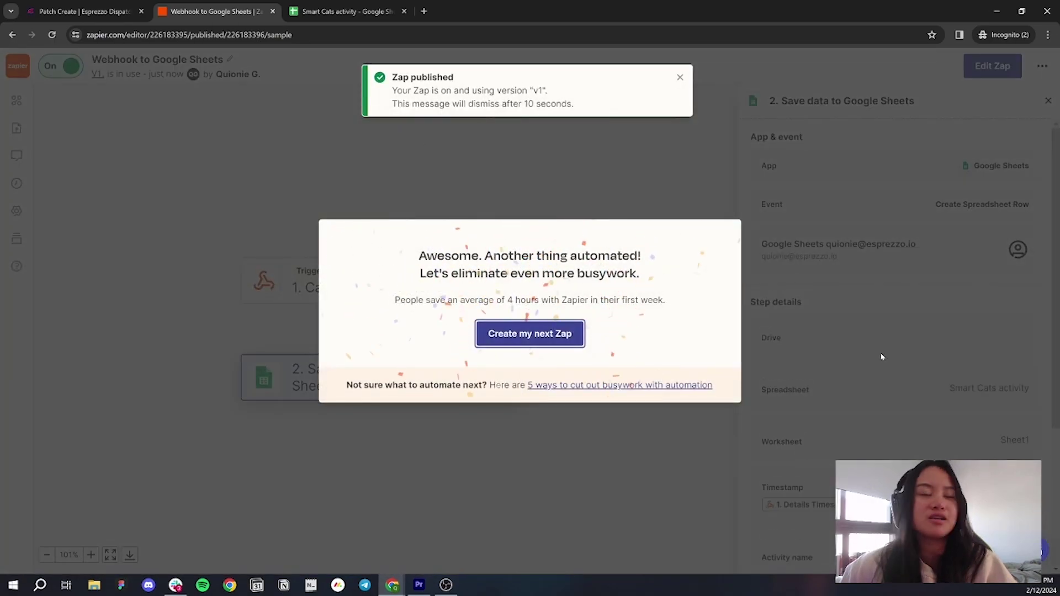
In Esprezzo Dispatch, proceed past the webhook test, name the Patch "Smart Cats activity: webhook" and turn it on
click(103, 7)
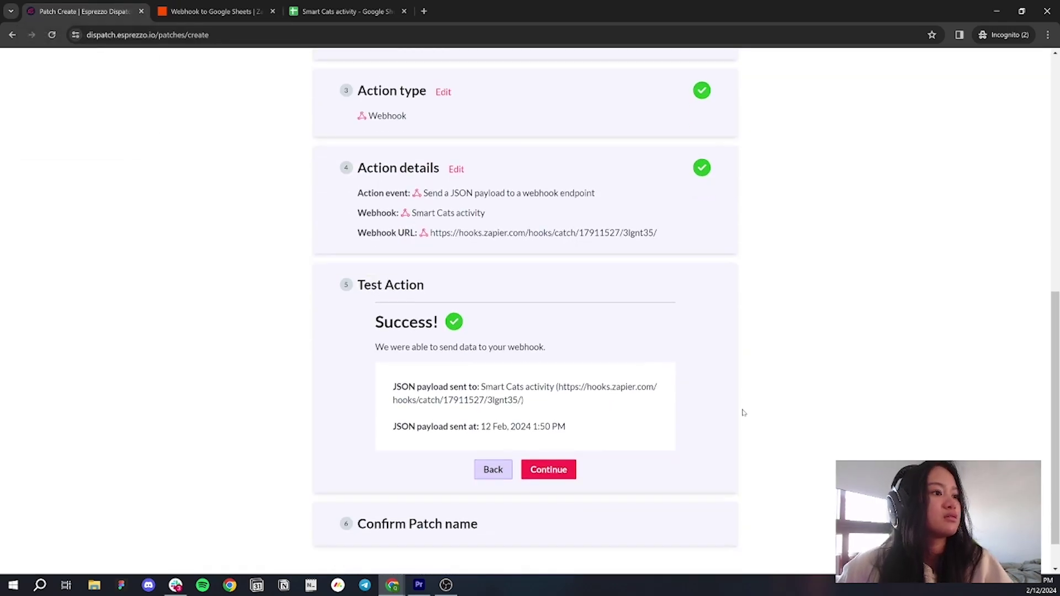
scroll(742, 413, down, 1)
click(562, 429)
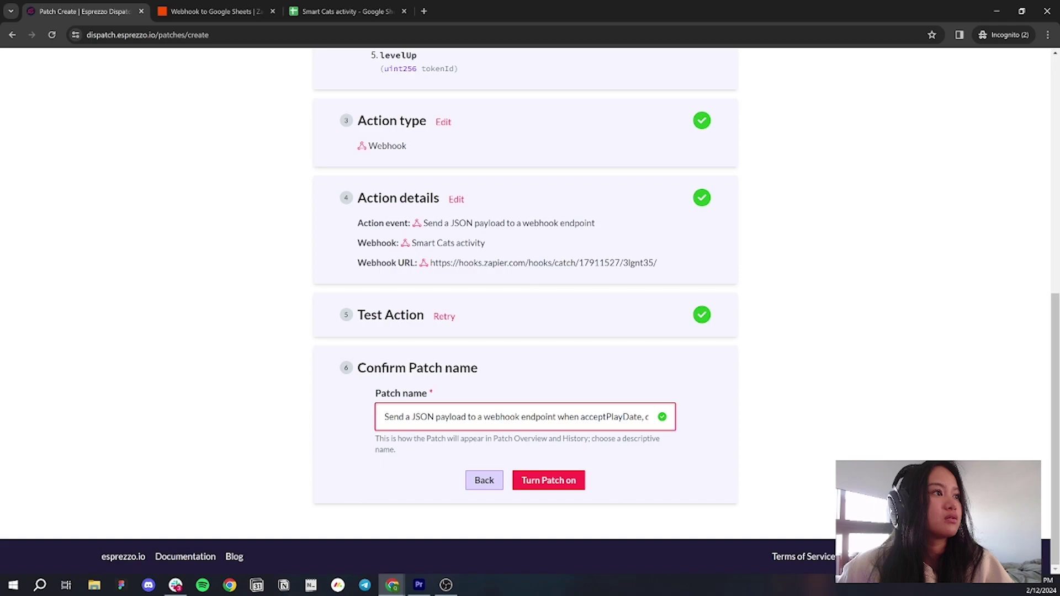
key(ctrl+a)
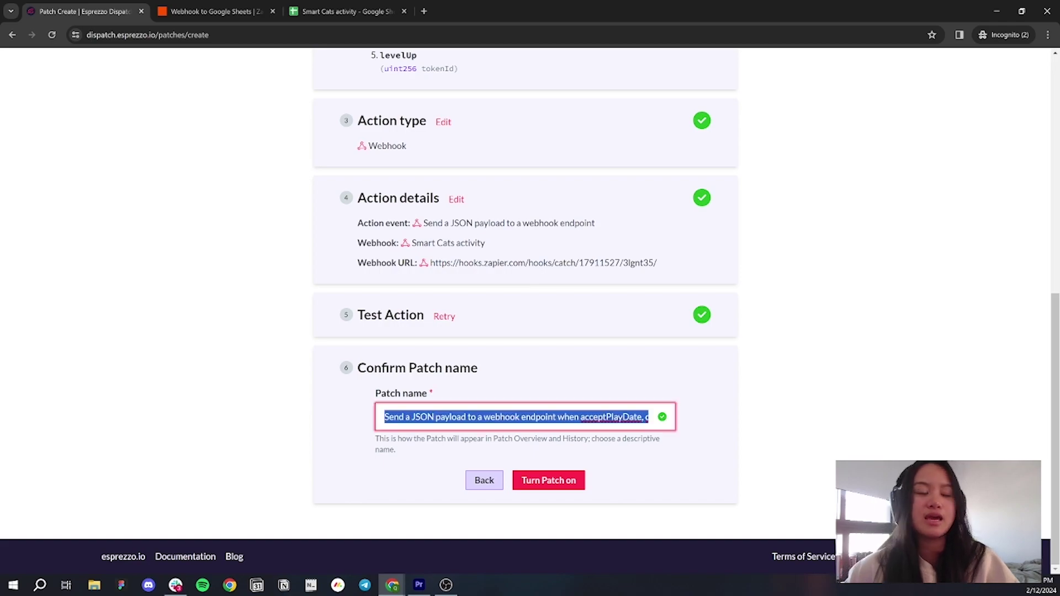
key(BackSpace)
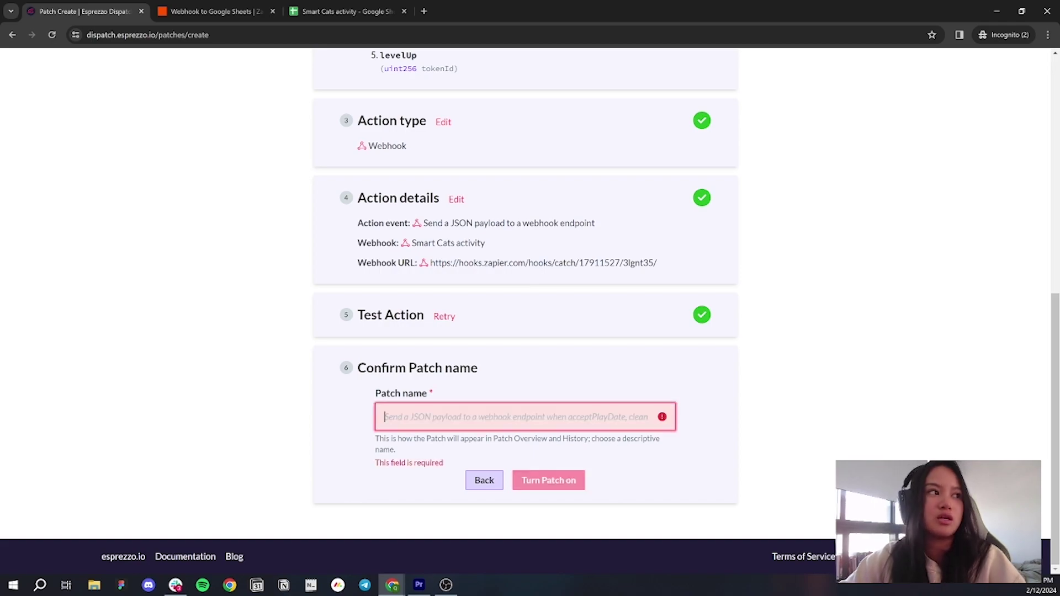
text(Smart Catr)
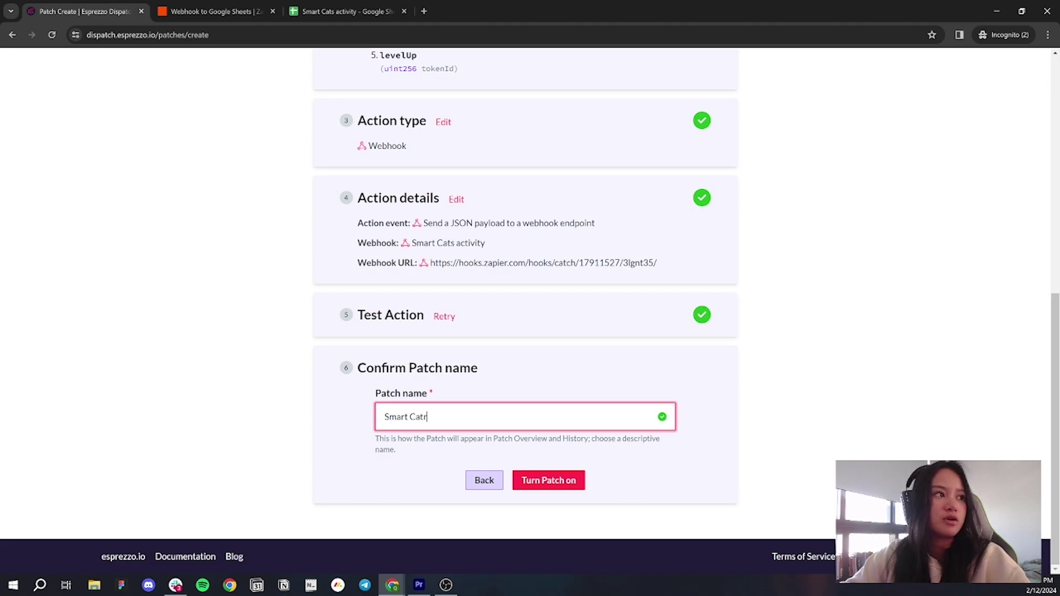
key(BackSpace)
text(s activity: webhook)
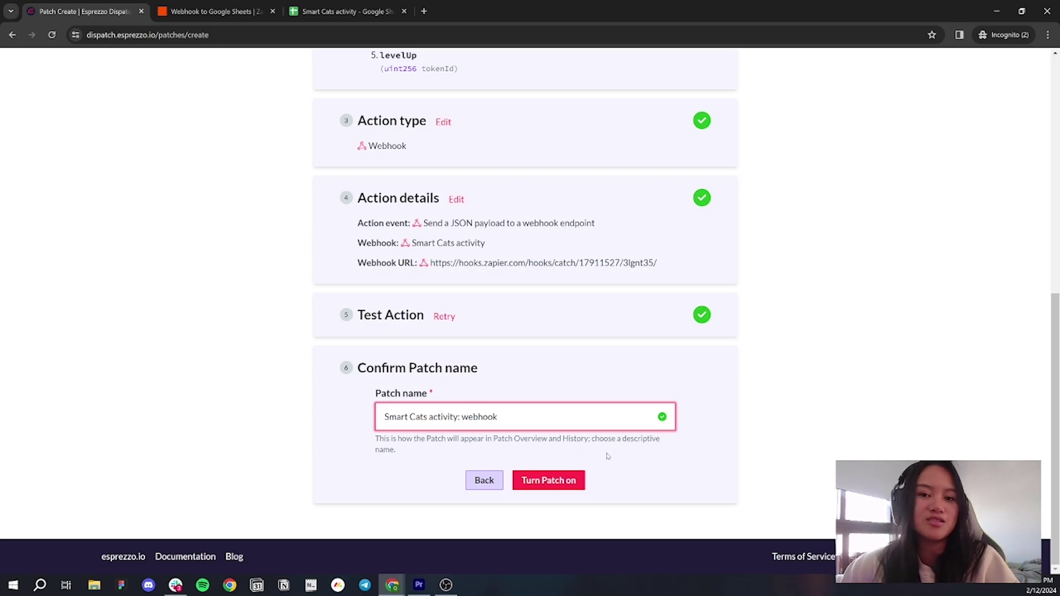
click(559, 476)
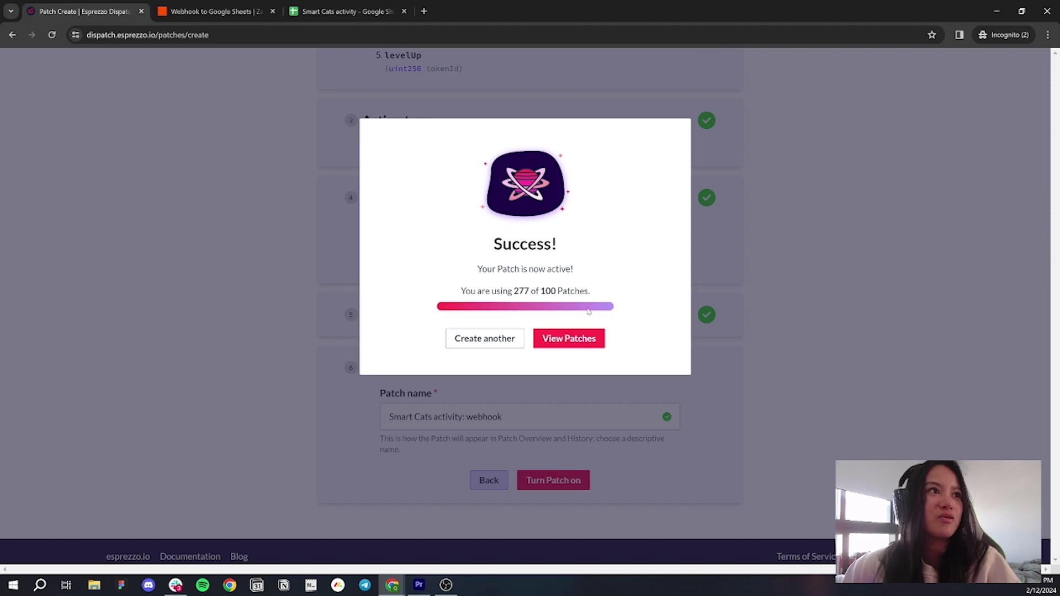
Examine the Smart Cats activity: webhook Patch in the Patches overview and the rows logged in the Google Sheets spreadsheet
click(579, 347)
click(483, 296)
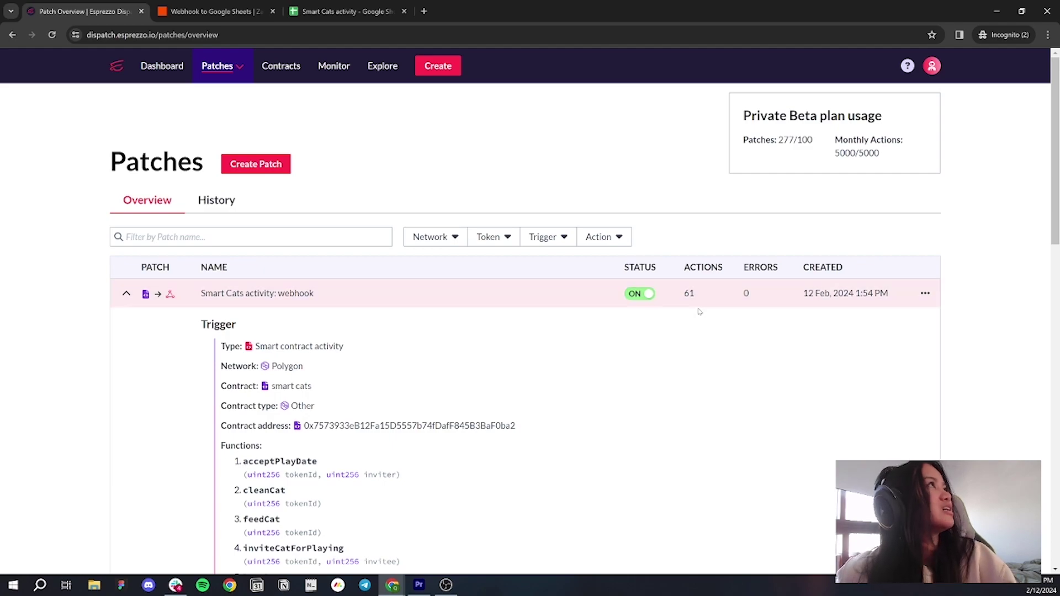
click(336, 5)
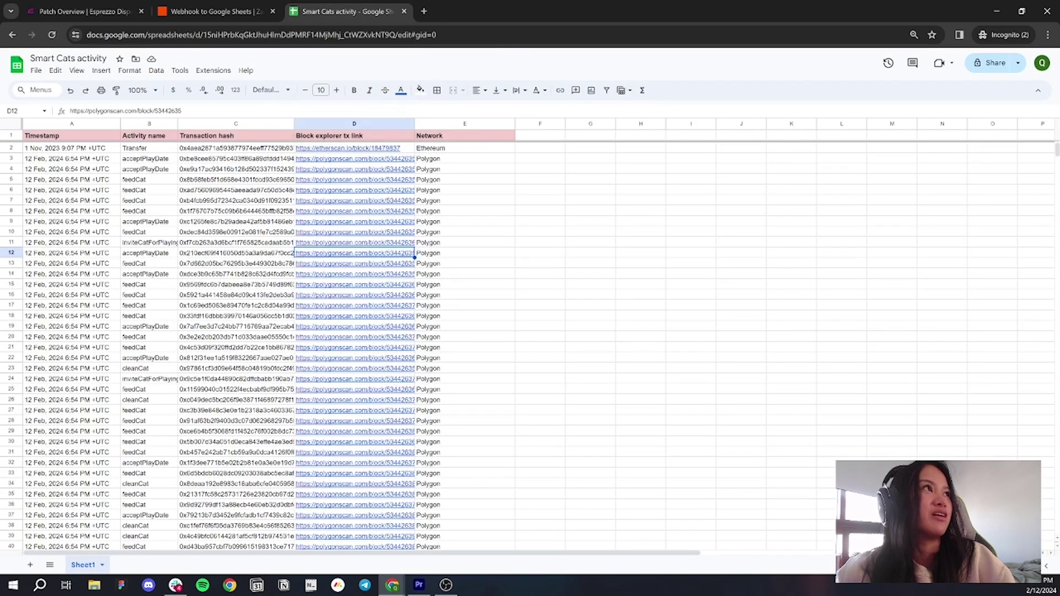
Open the options for inserting an element into the Smart Cats activity spreadsheet
click(101, 70)
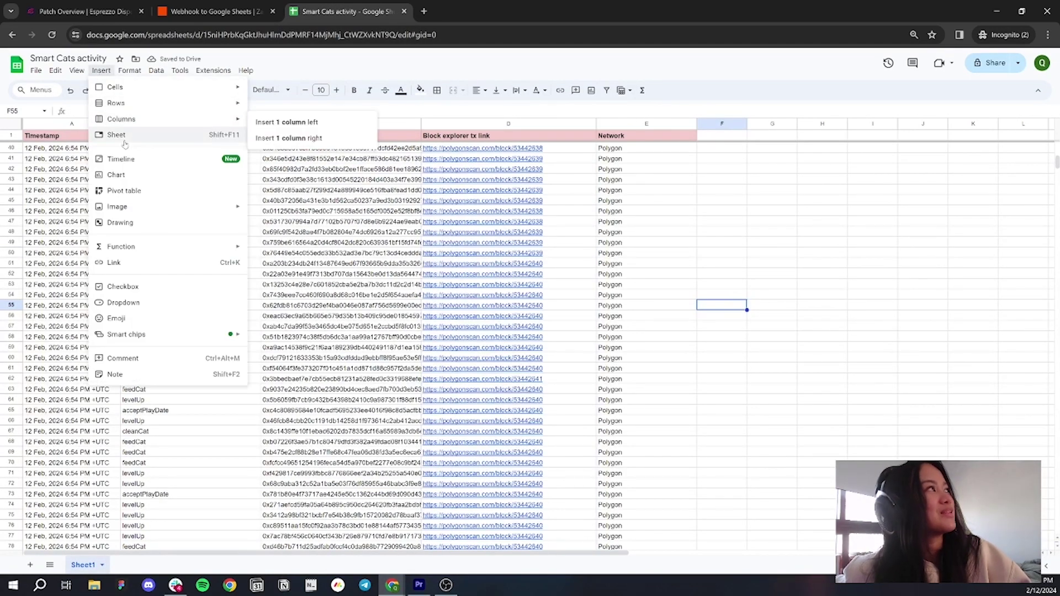